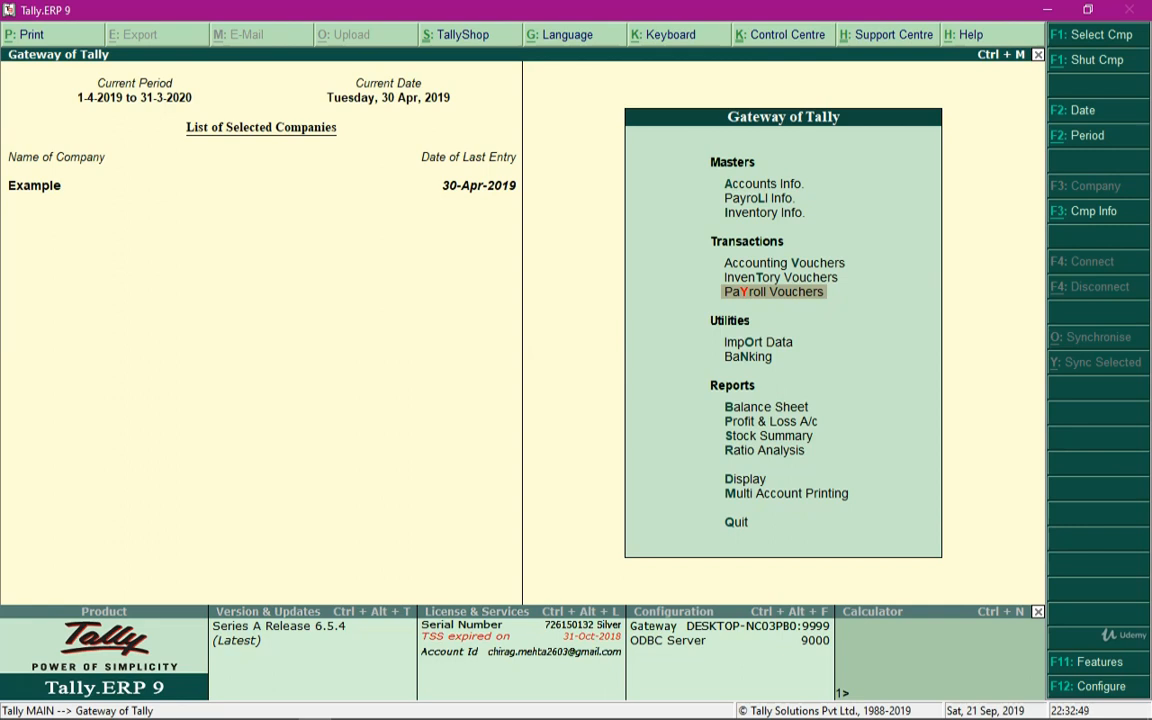
Open Payroll Autofill in a new payroll voucher and set the process to PF Contribution
key(Return)
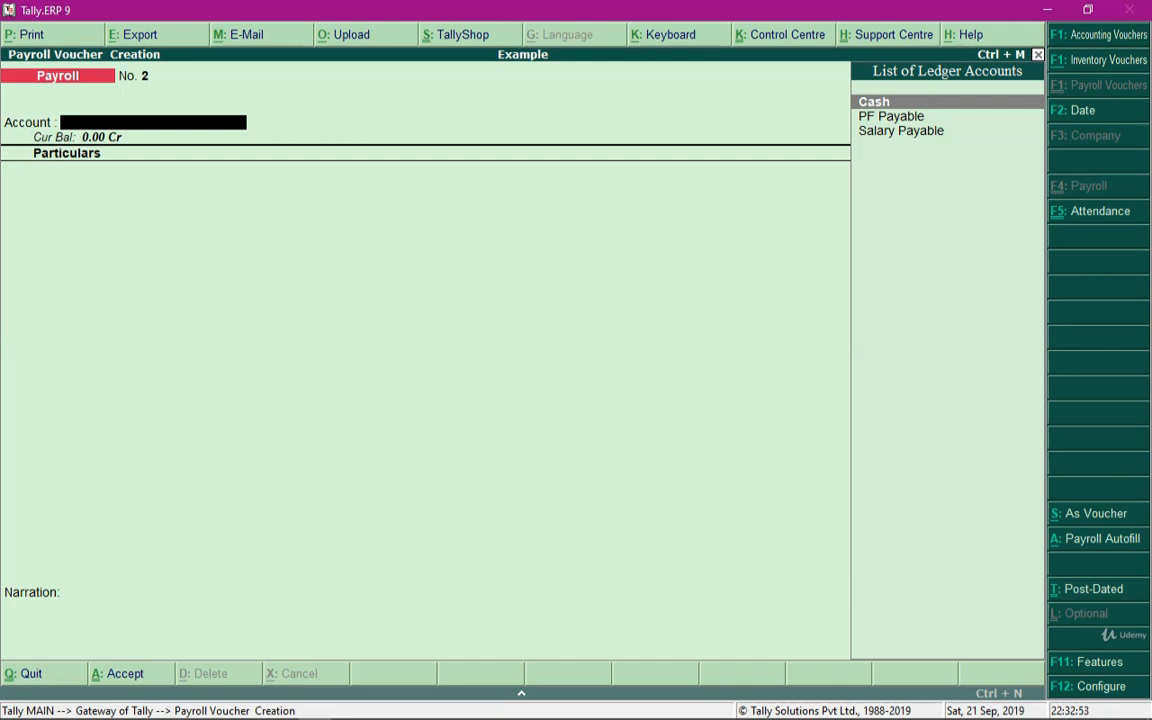
key(alt+a)
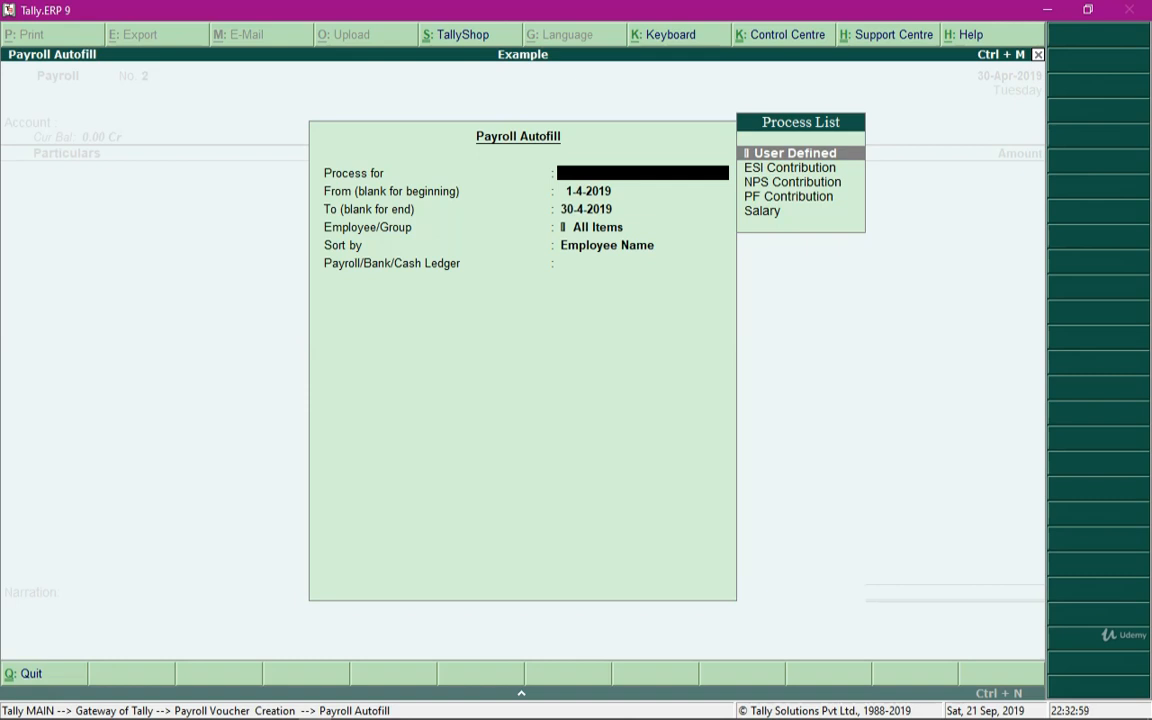
key(Down)
key(Down)
key(Down)
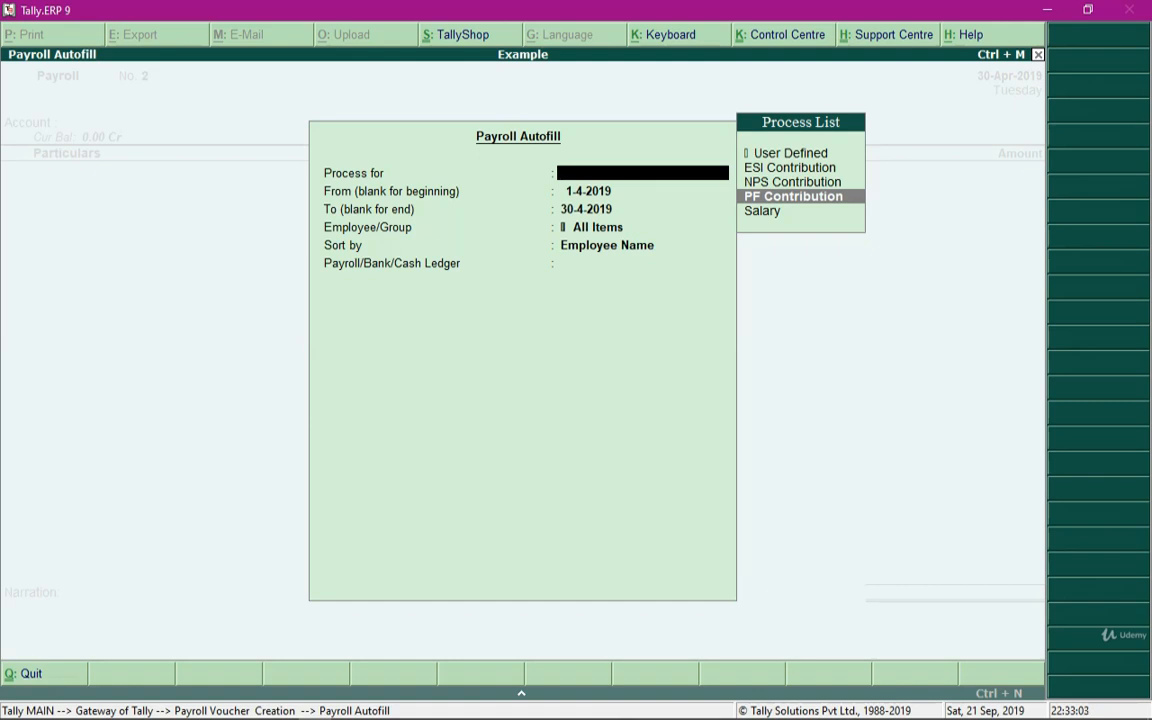
key(Down)
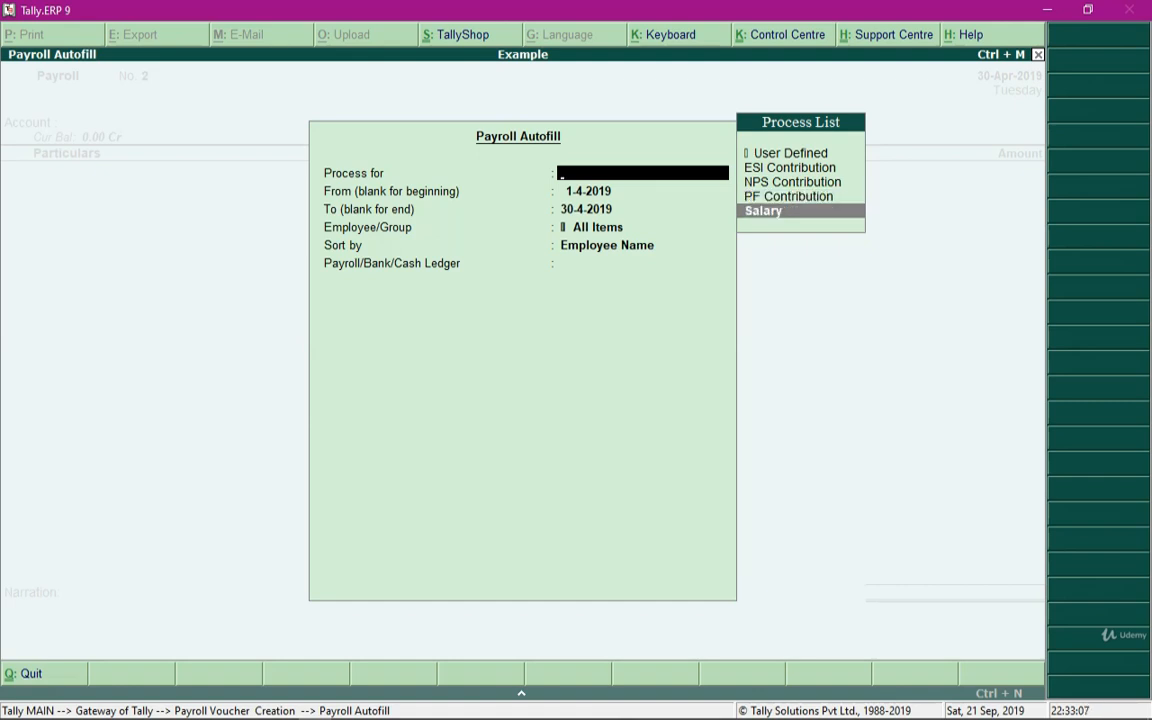
key(Up)
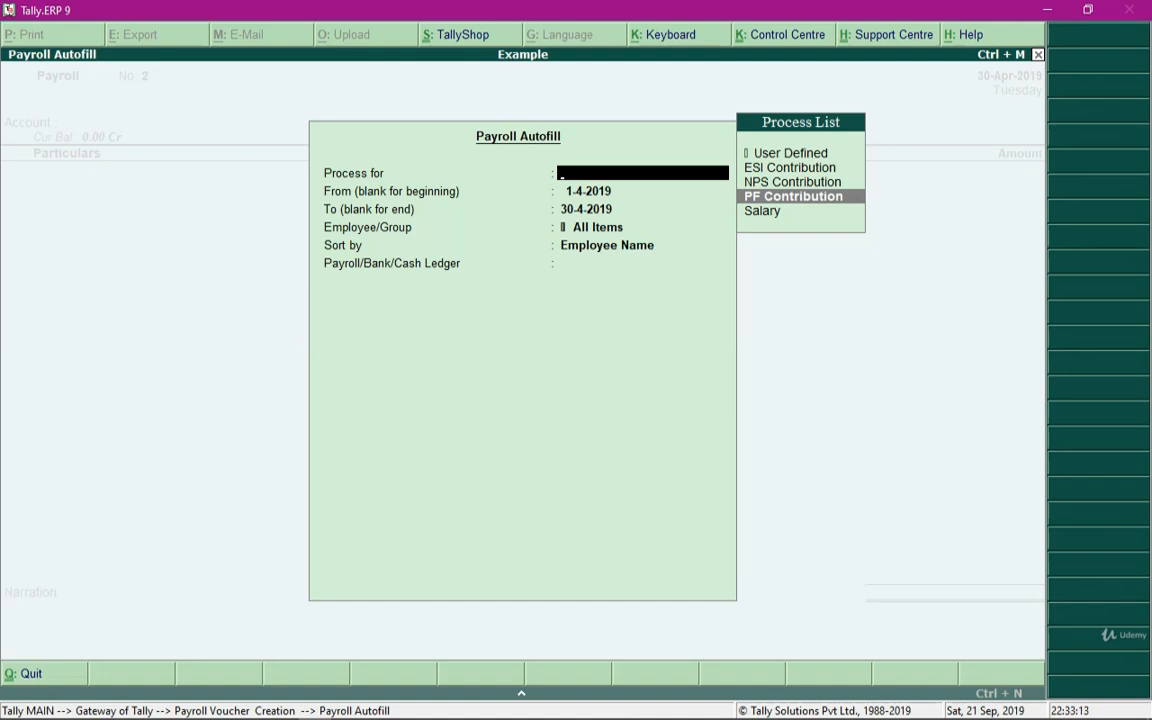
key(Return)
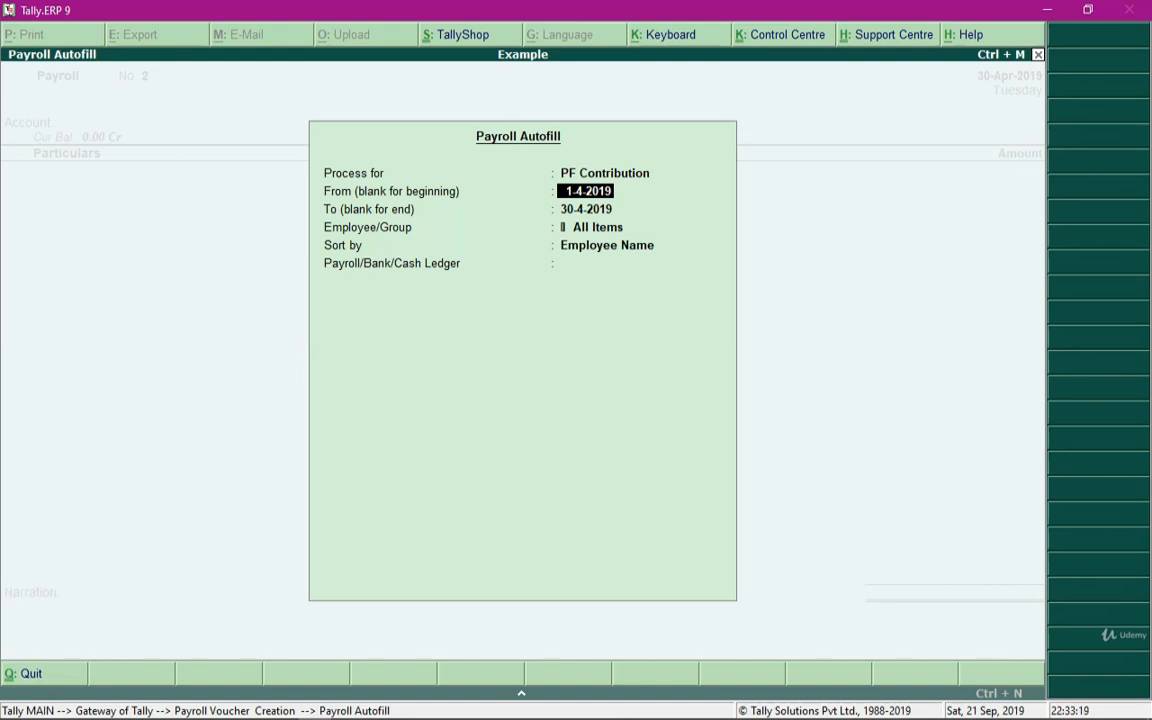
Keep the 1-4-2019 to 30-4-2019 period, choose the Sales employee group, and keep sorting by Employee Name
key(Return)
key(Return)
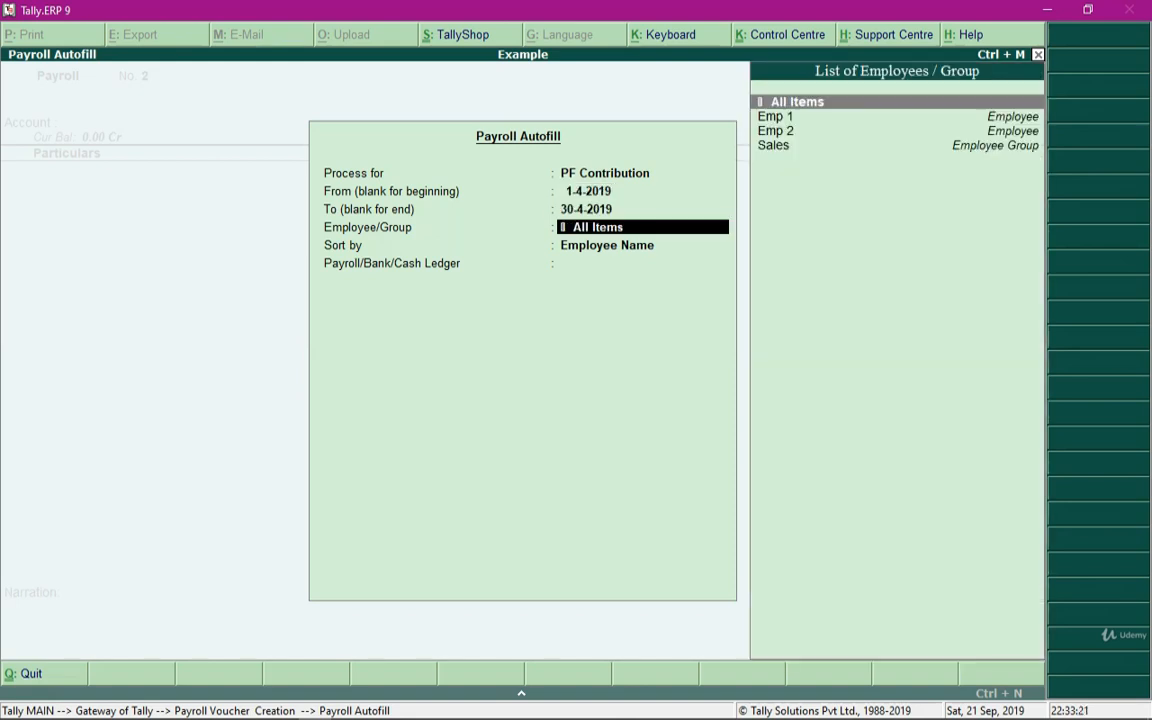
key(Down)
key(Down)
key(Down)
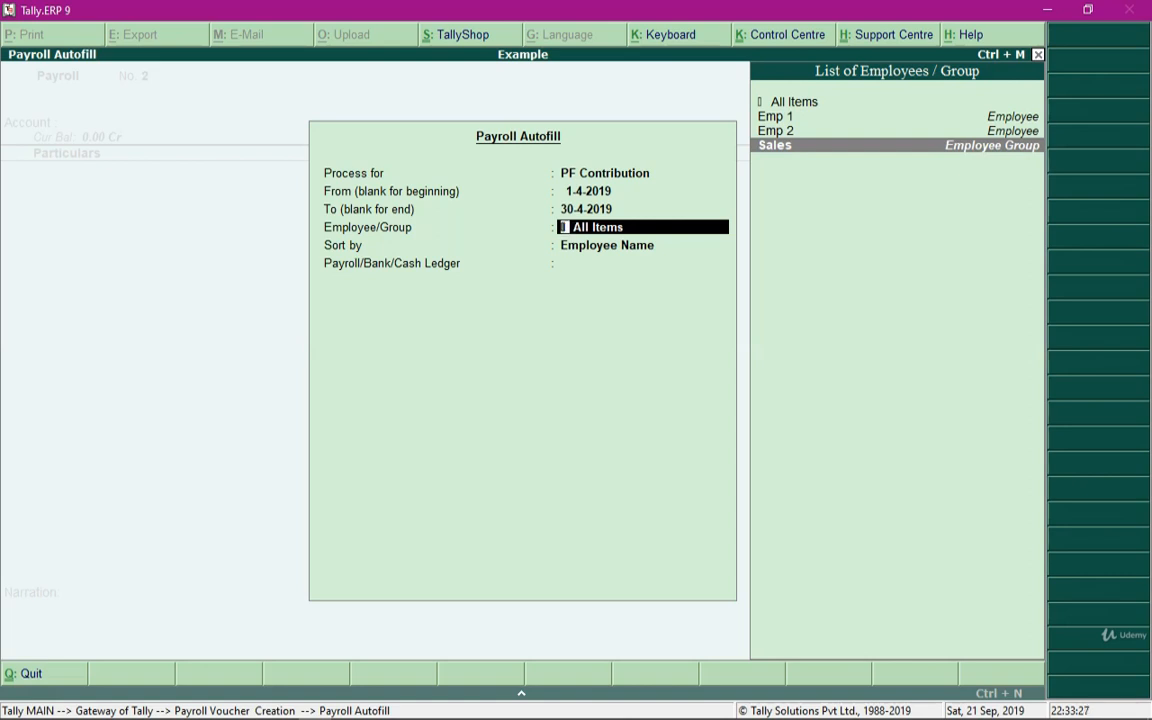
key(Return)
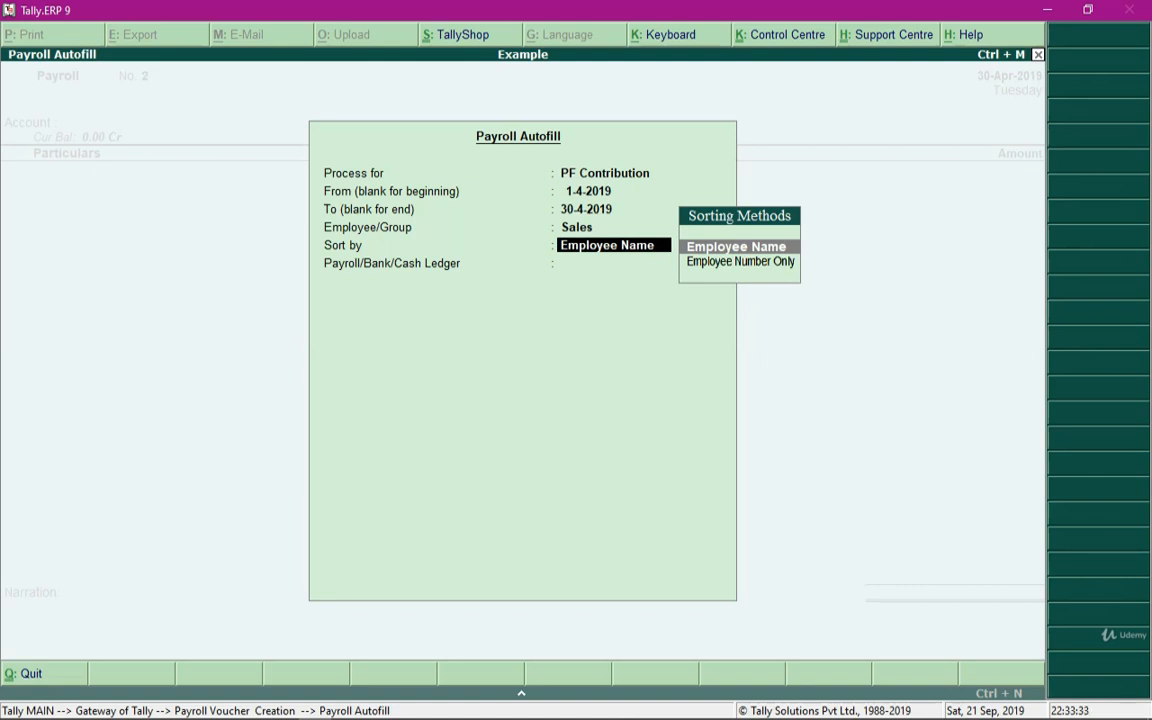
key(Return)
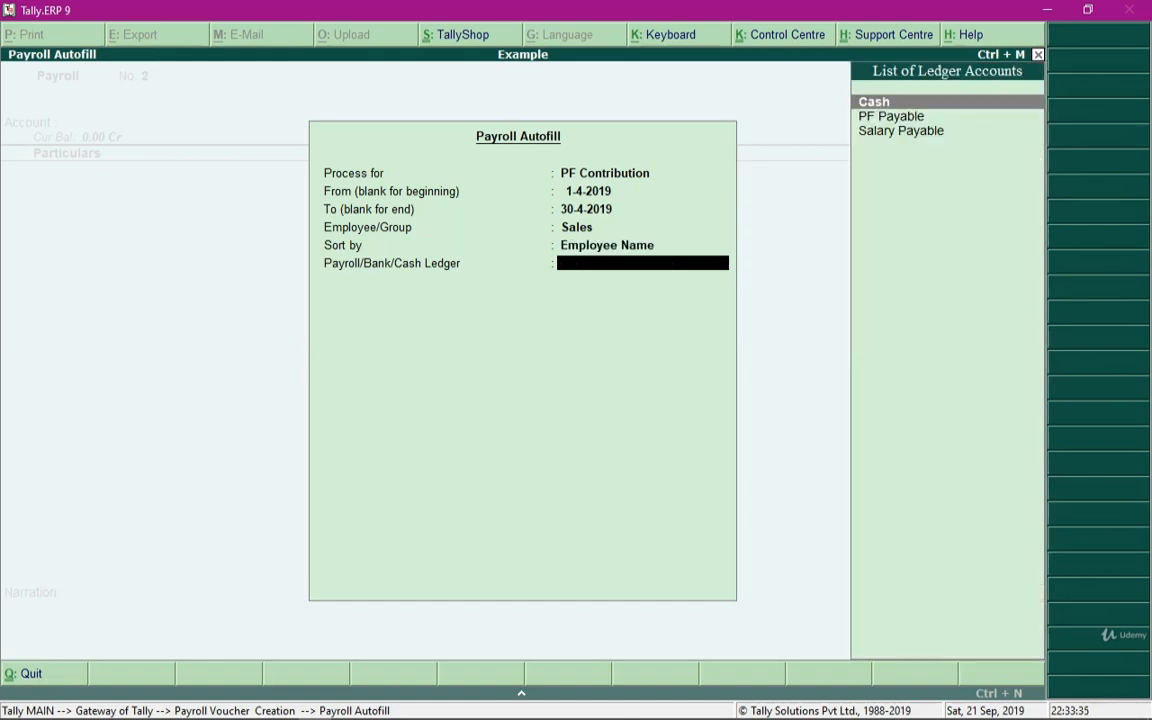
Create a PF Payable pay head with type Not Applicable under Current Liabilities
key(Down)
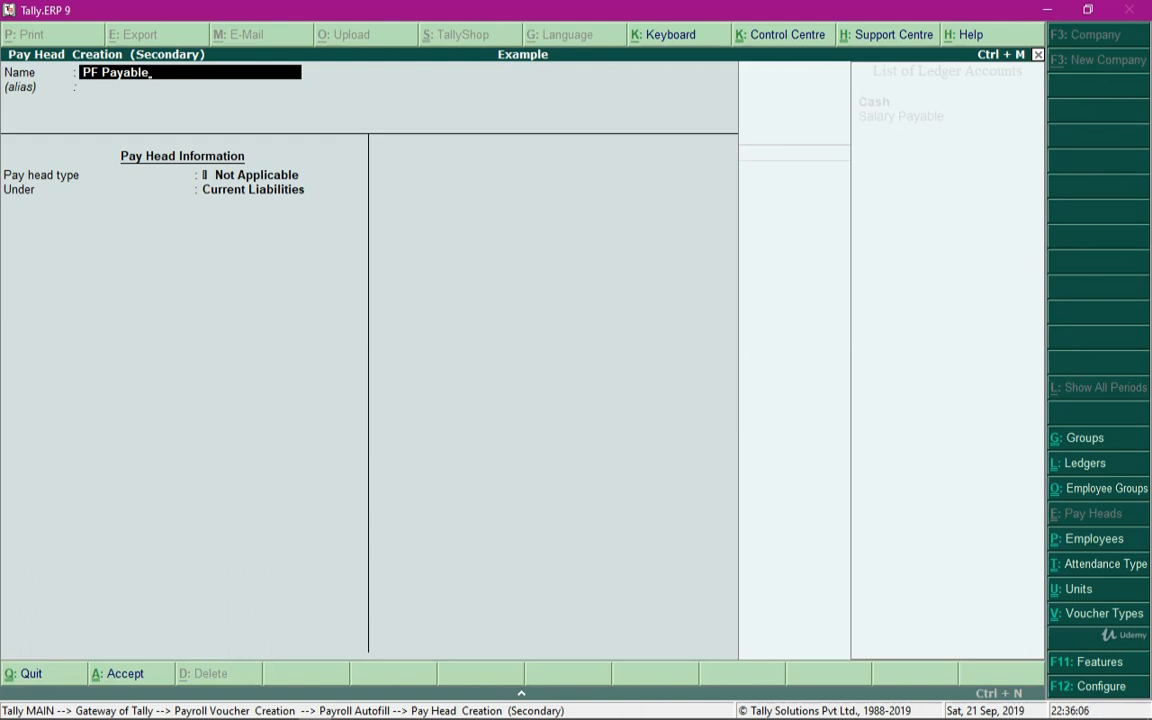
key(Return)
key(Return)
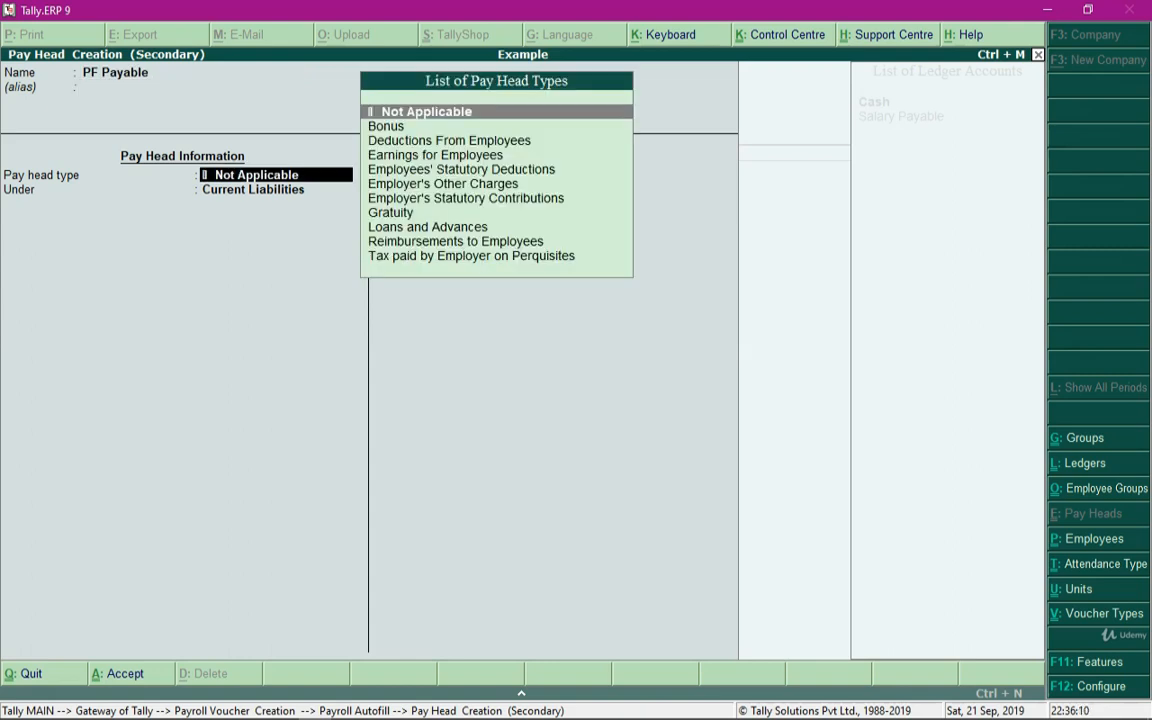
key(Return)
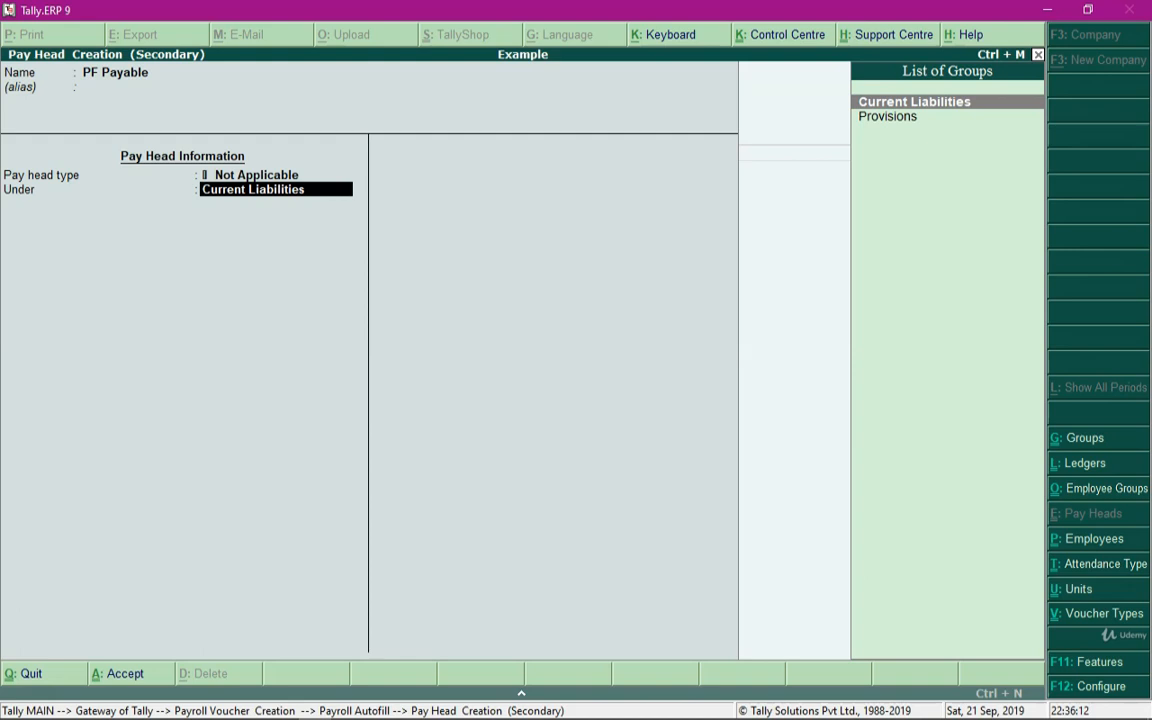
key(Return)
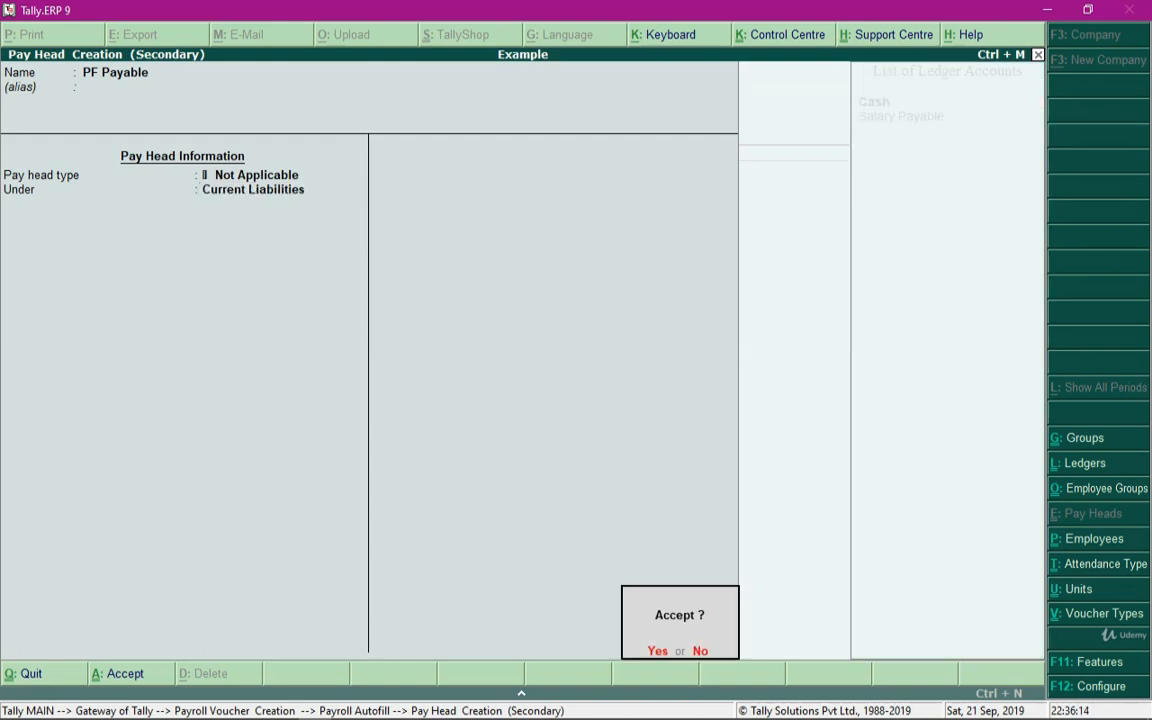
key(Return)
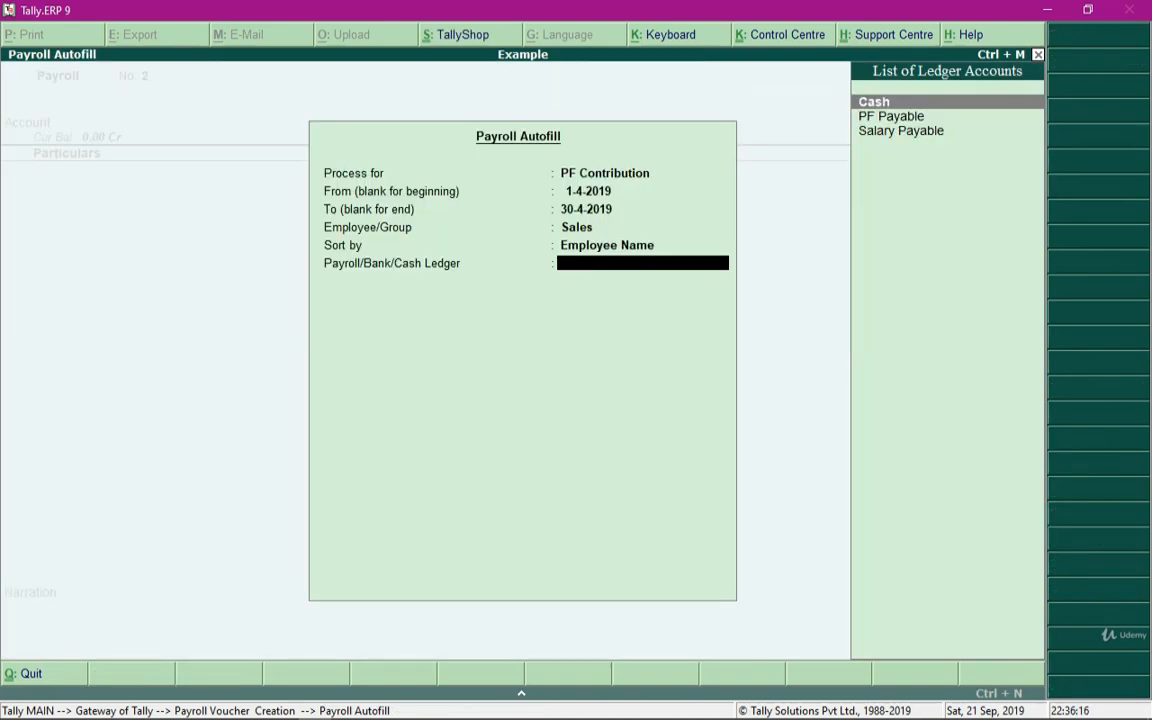
Select PF Payable as the payroll ledger and accept the autofilled PF contribution voucher
key(Down)
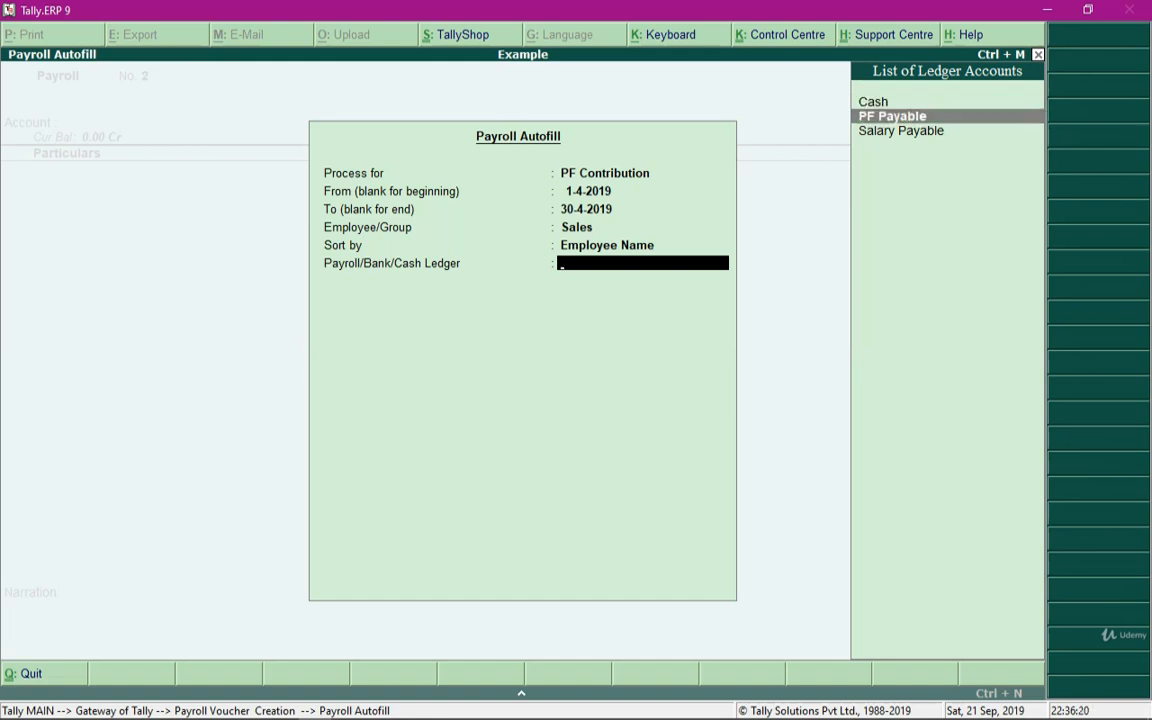
key(Return)
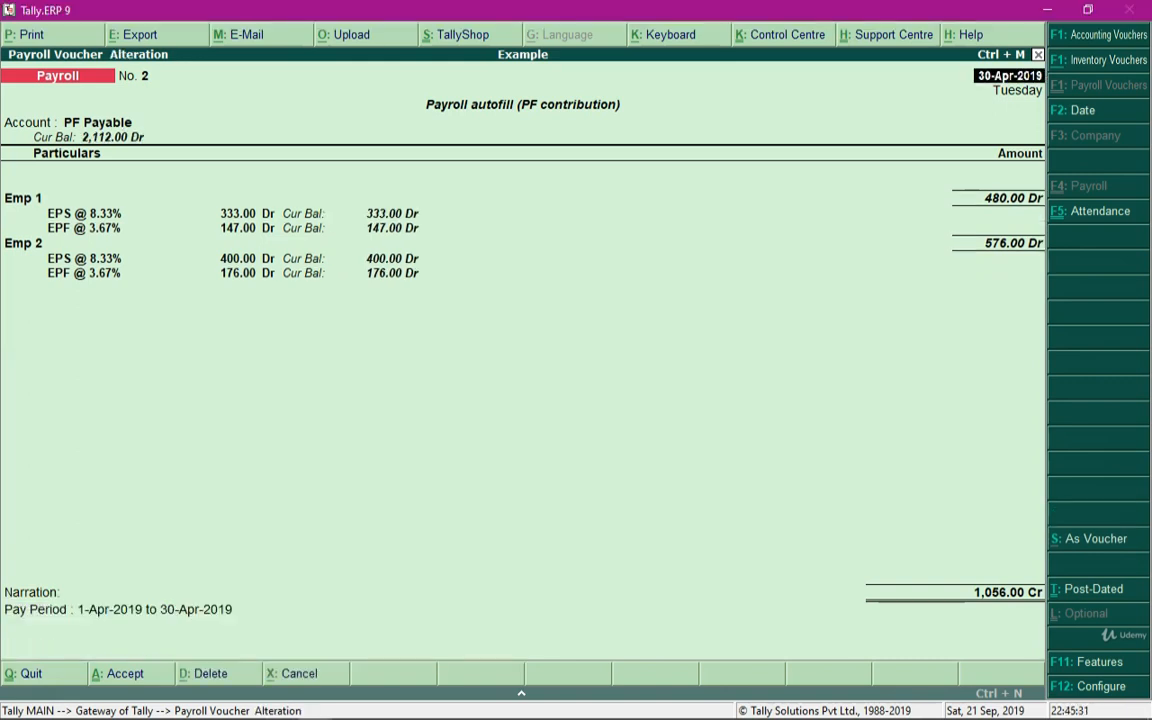
key(Return)
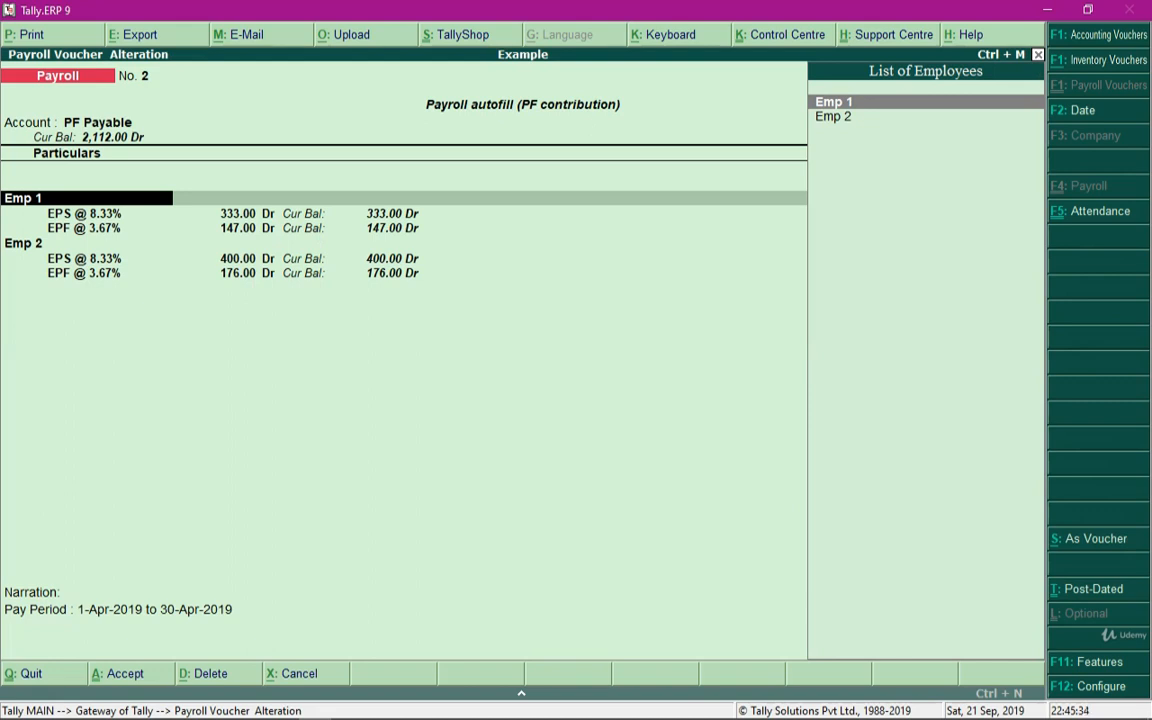
Step through Emp 1's EPS and EPF amounts in the saved PF contribution voucher
key(Return)
key(Return)
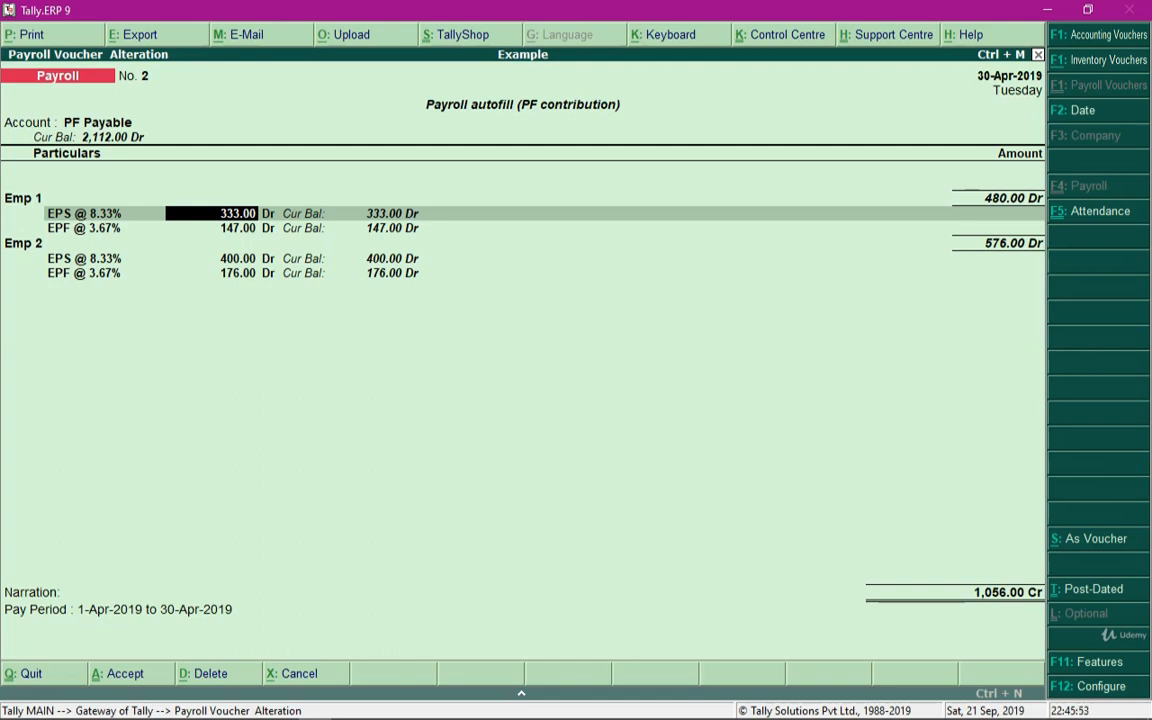
key(Return)
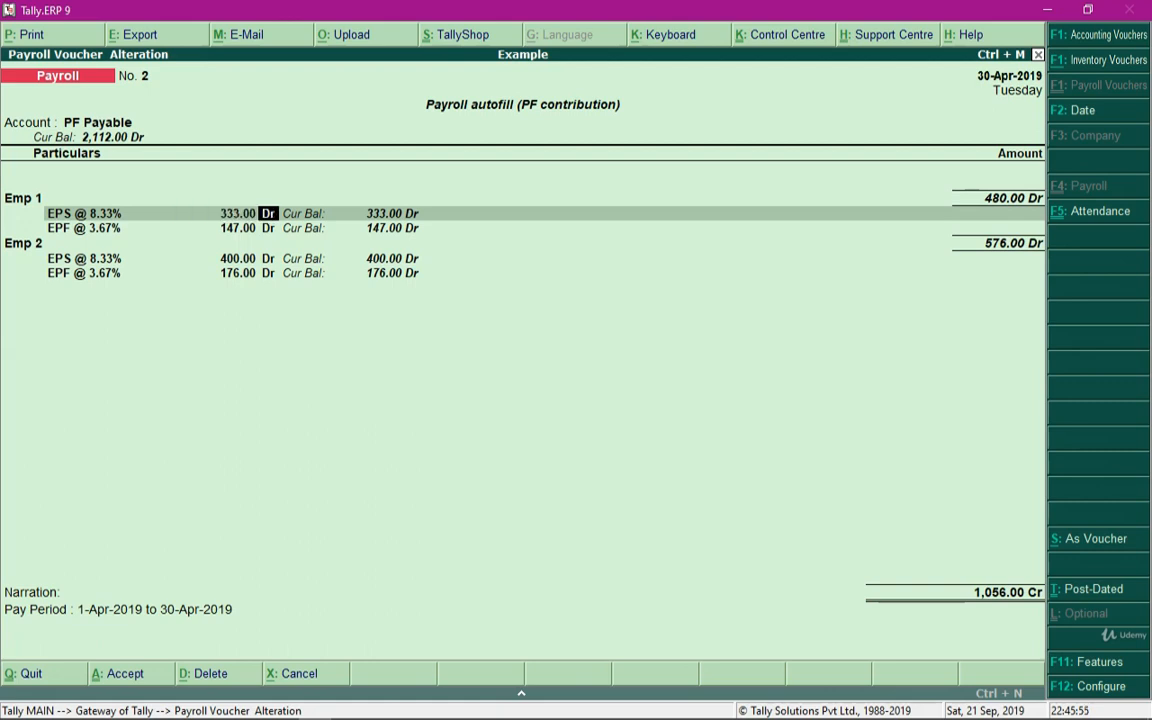
key(Return)
key(Return)
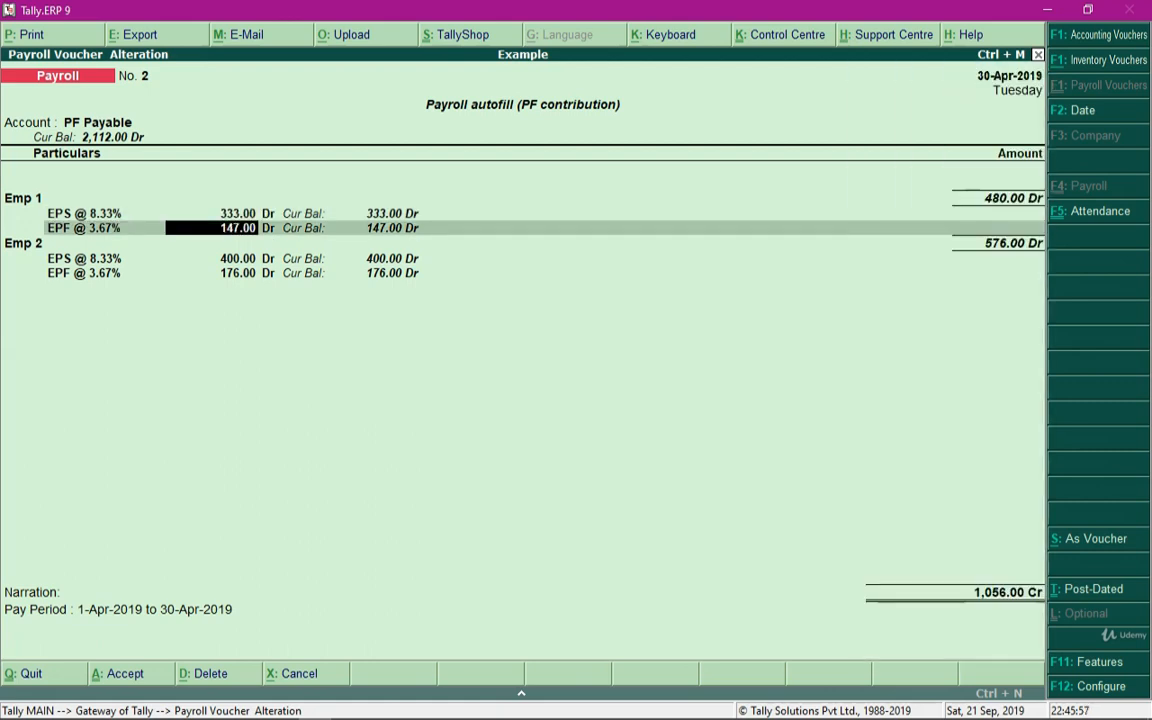
key(Return)
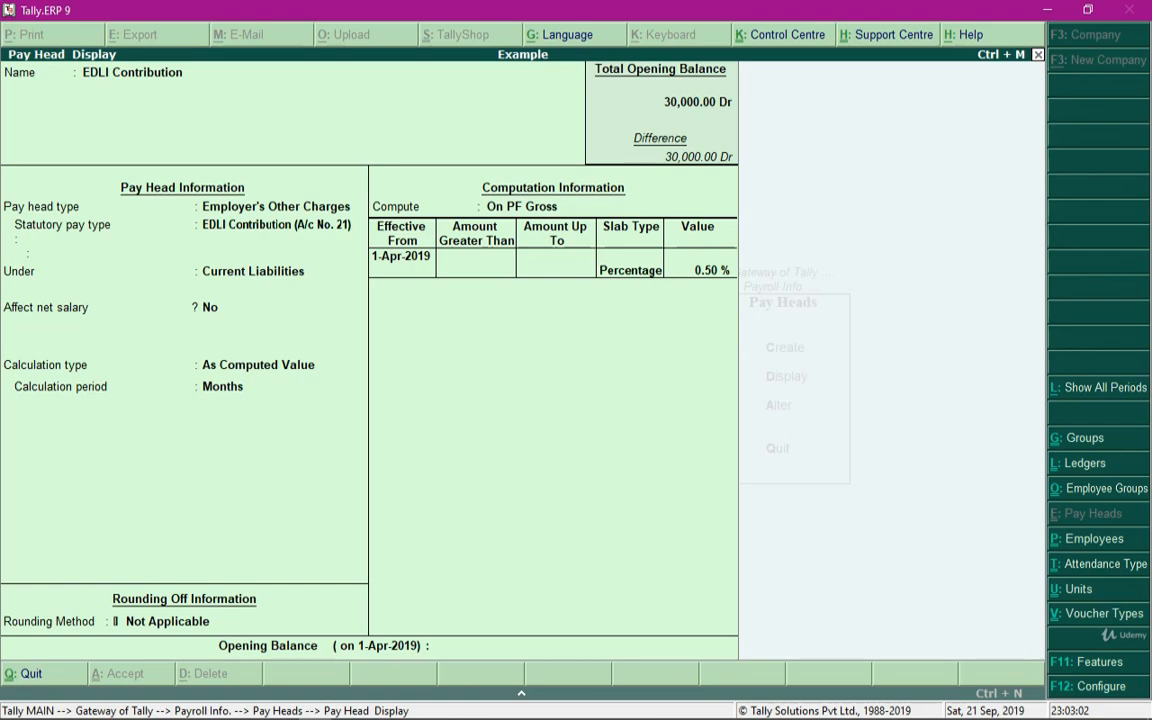
Leave the pay head display, return to the Gateway, and open accounting voucher creation
key(Escape)
key(Escape)
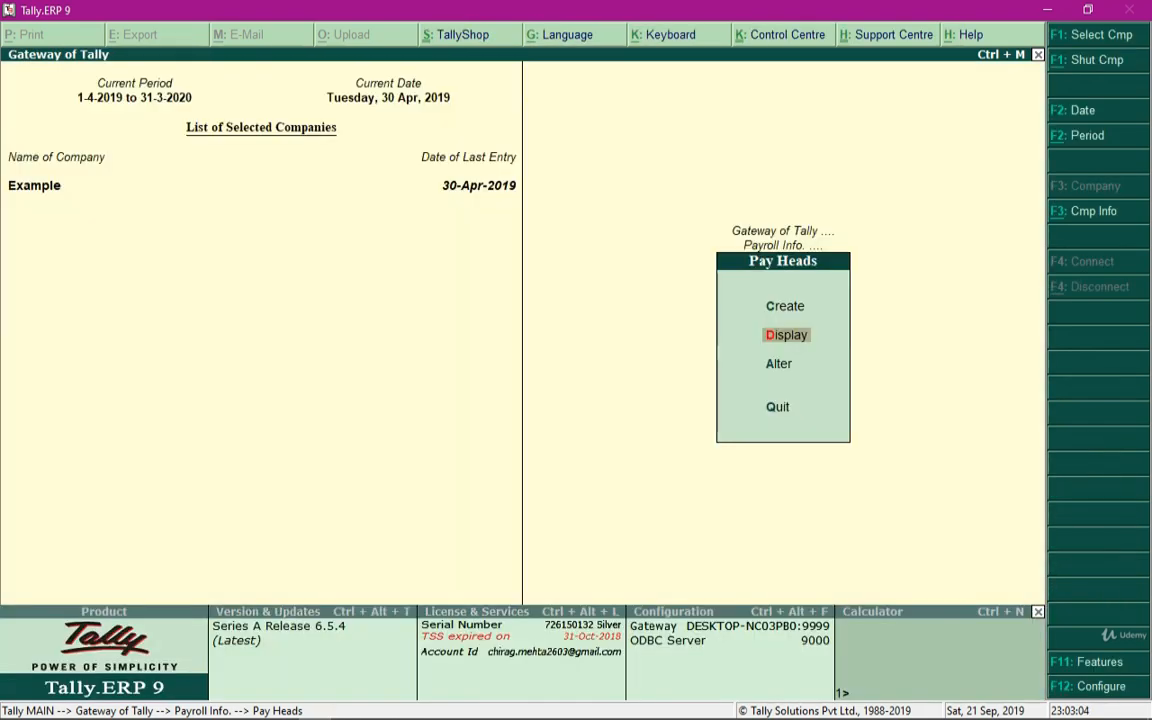
key(Escape)
key(Escape)
key(Down)
key(Down)
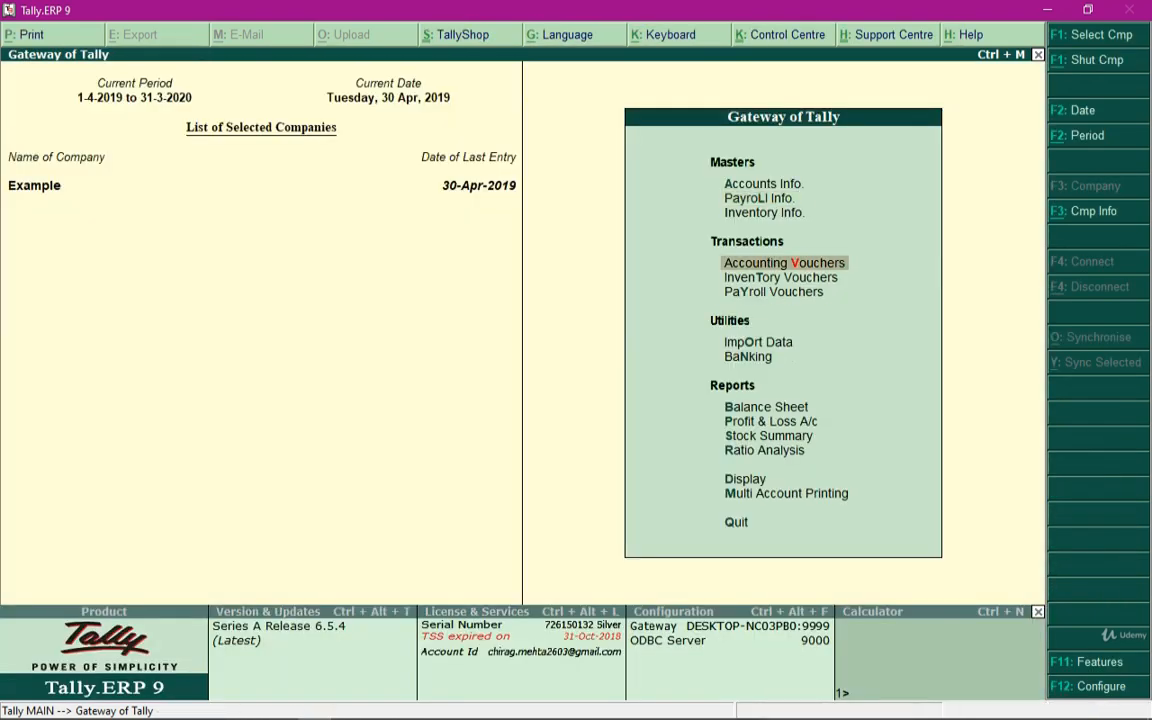
key(Return)
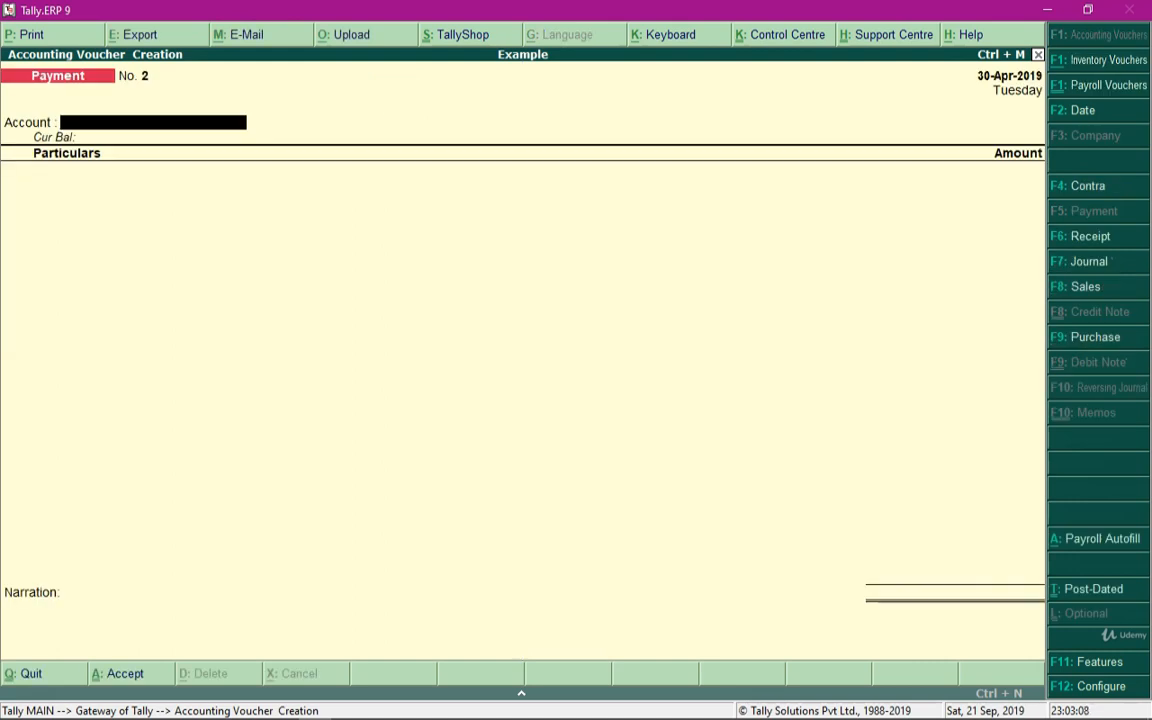
Open Other Charges Auto Fill in a new Journal voucher, keeping the 1-4-2019 to 30-4-2019 period
key(F7)
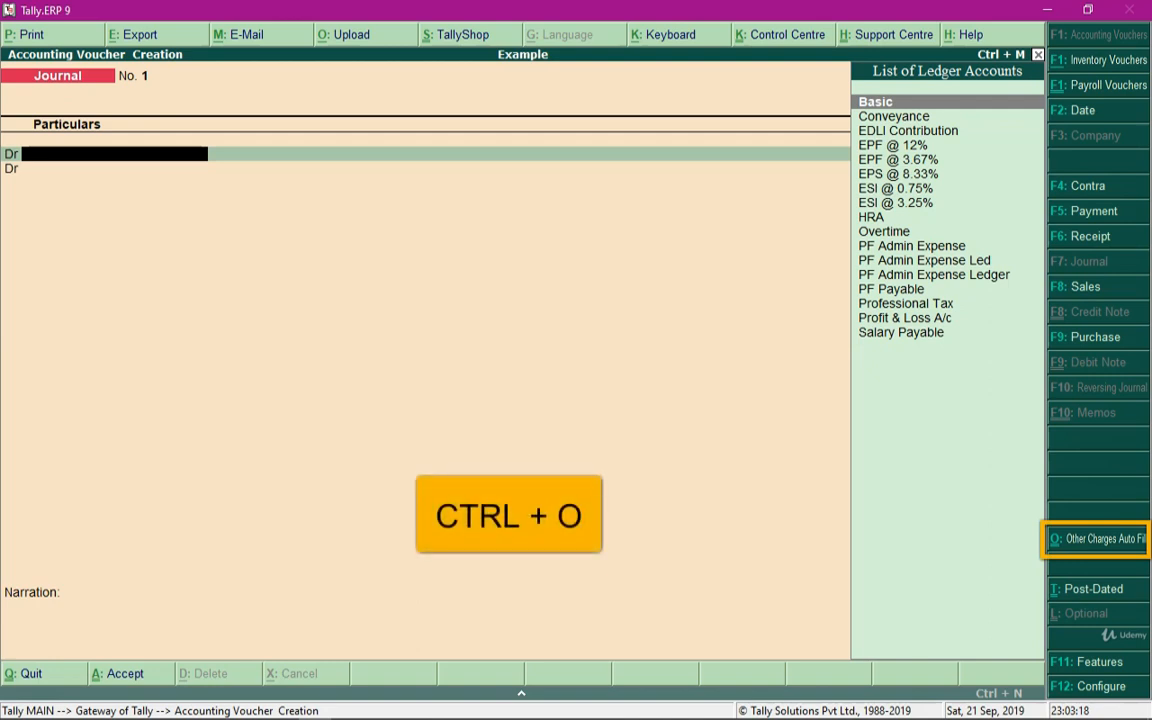
key(ctrl+o)
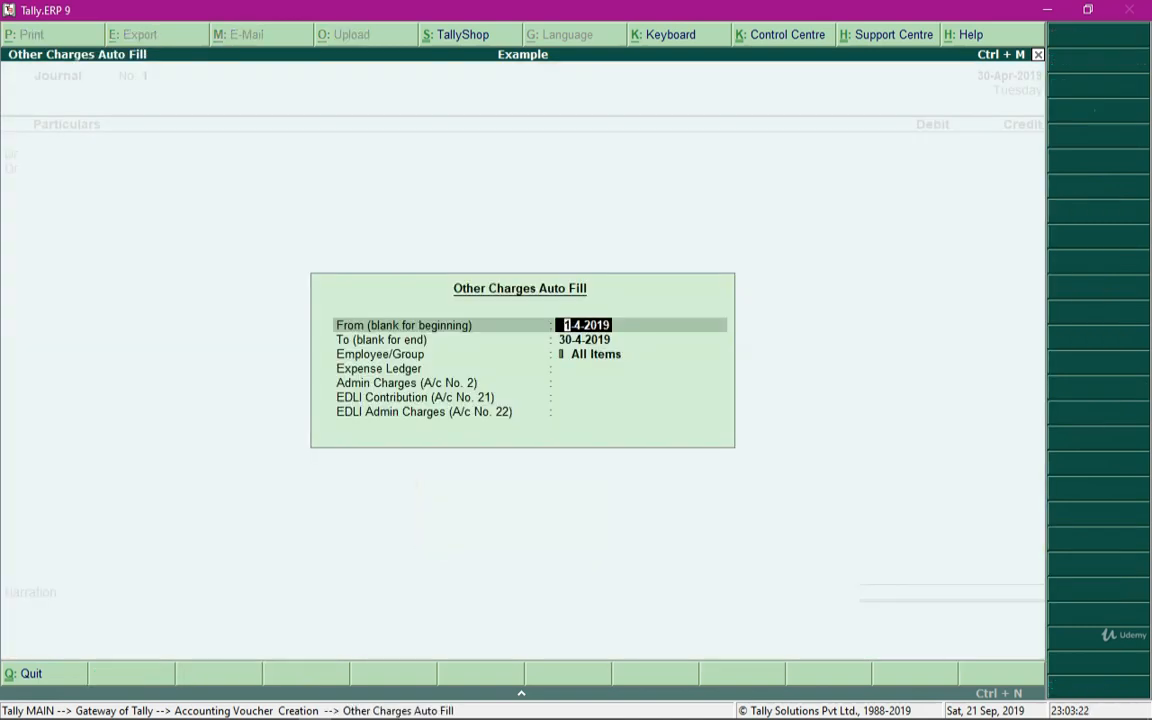
key(Return)
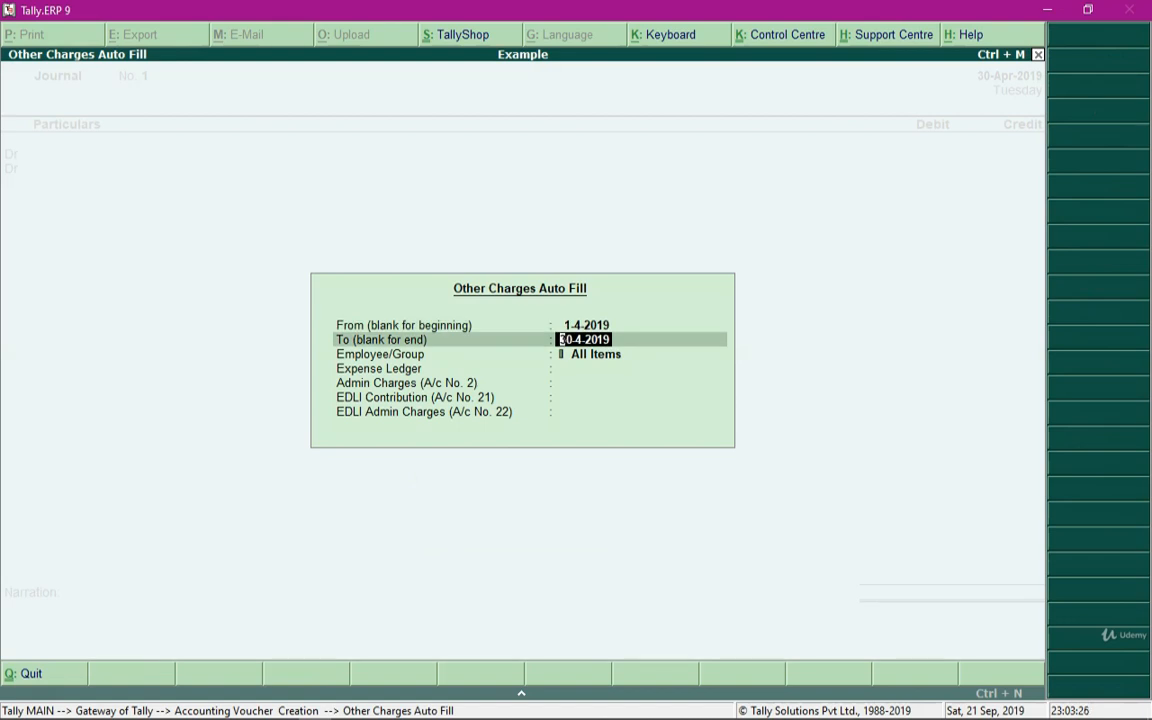
key(Return)
Choose the Sales employee group and PF Admin Expense Led as the expense ledger
key(Down)
key(Down)
key(Down)
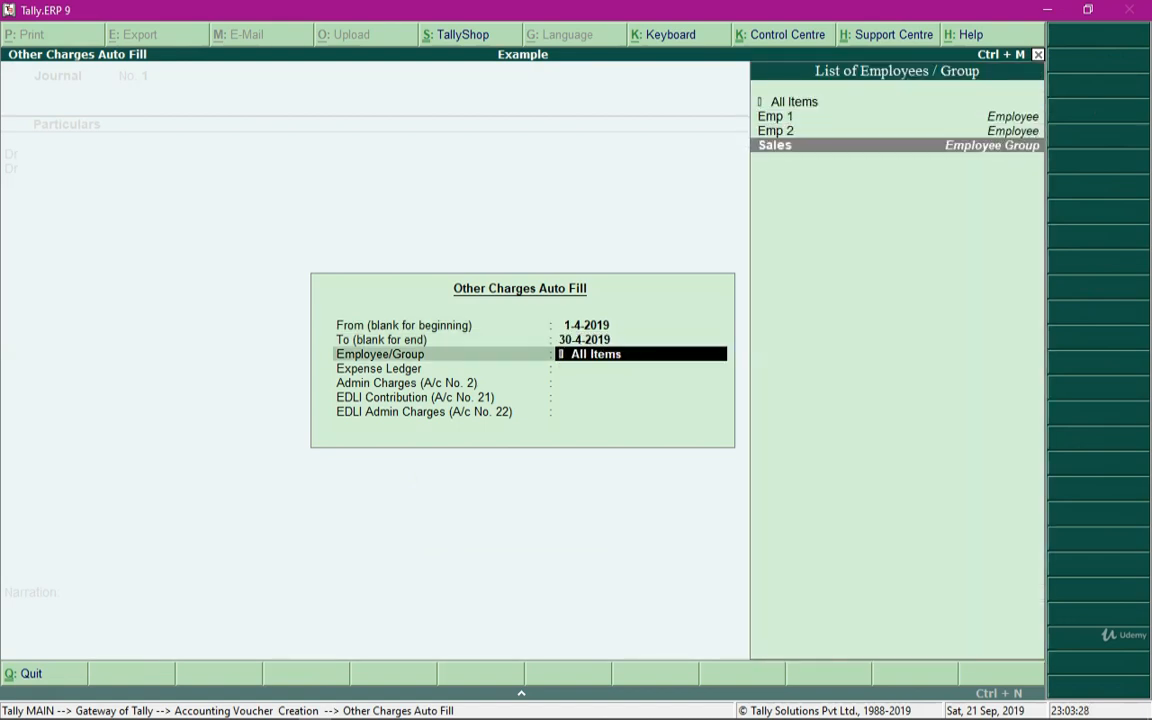
key(Return)
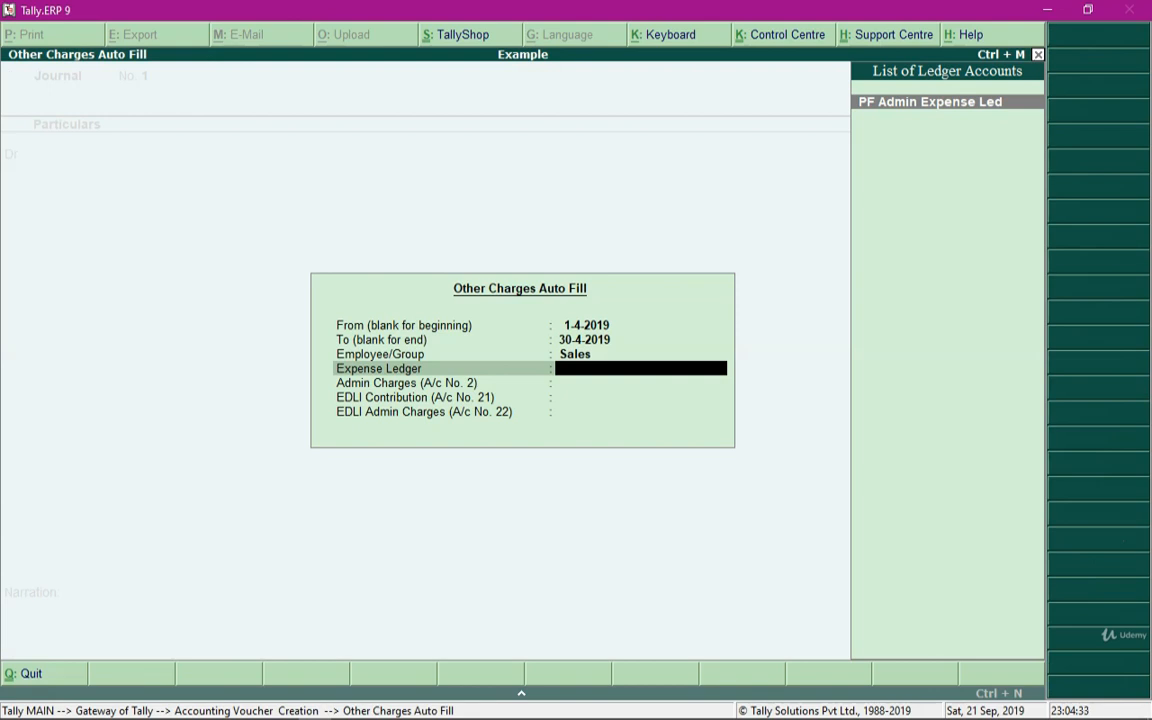
key(Return)
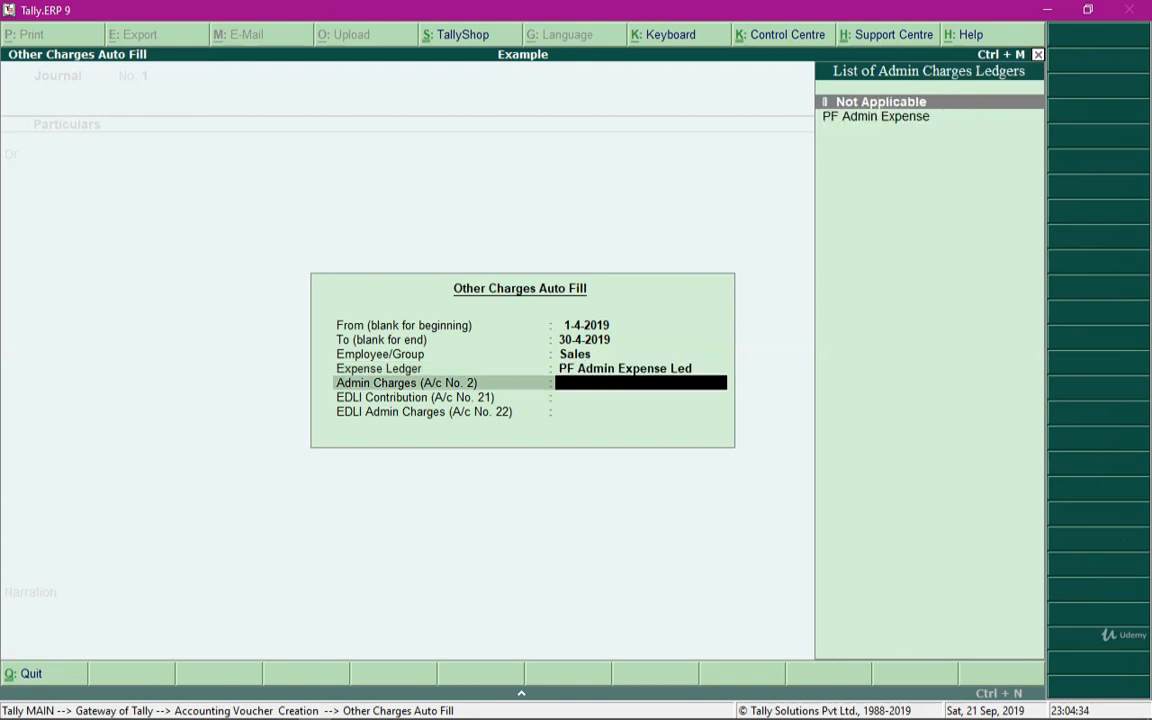
Set admin charges to PF Admin Expense and EDLI contribution to EDLI Contribution to fill the journal
key(Down)
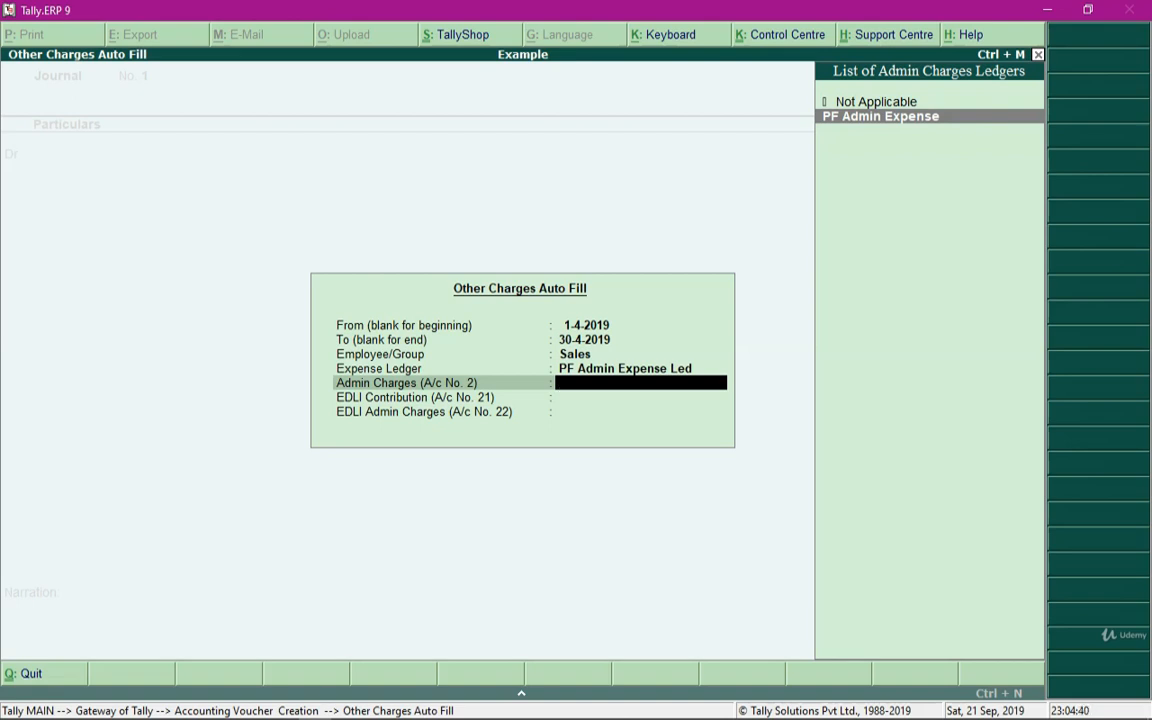
key(Return)
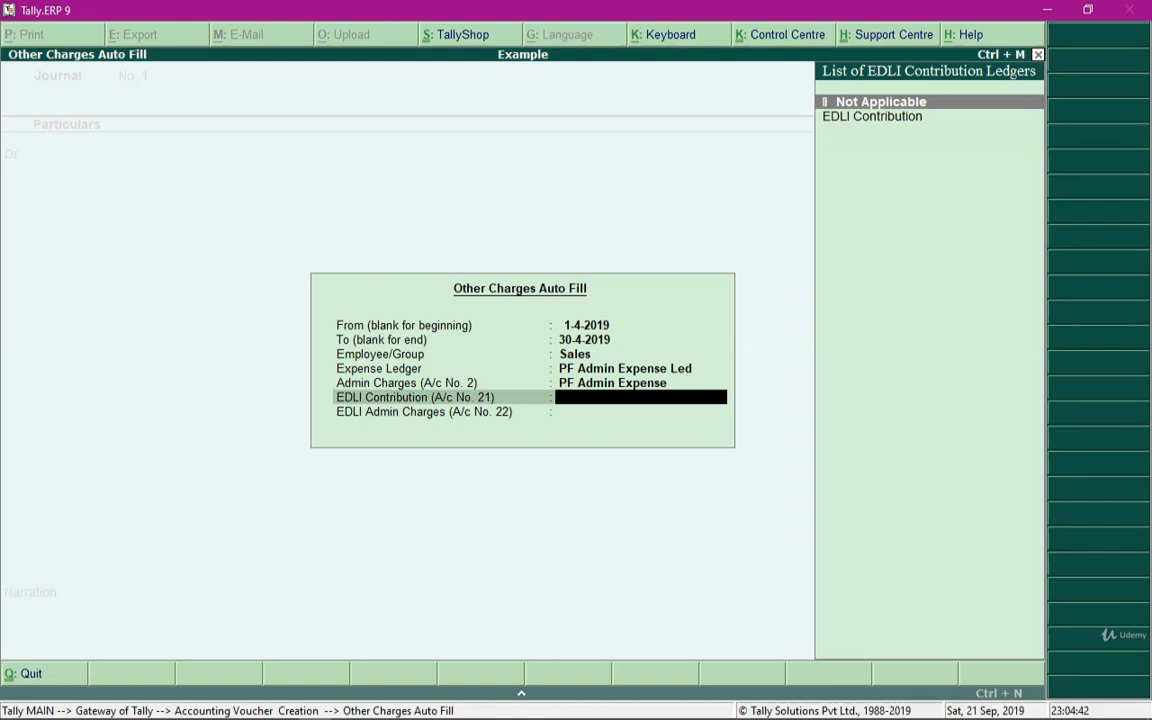
key(Down)
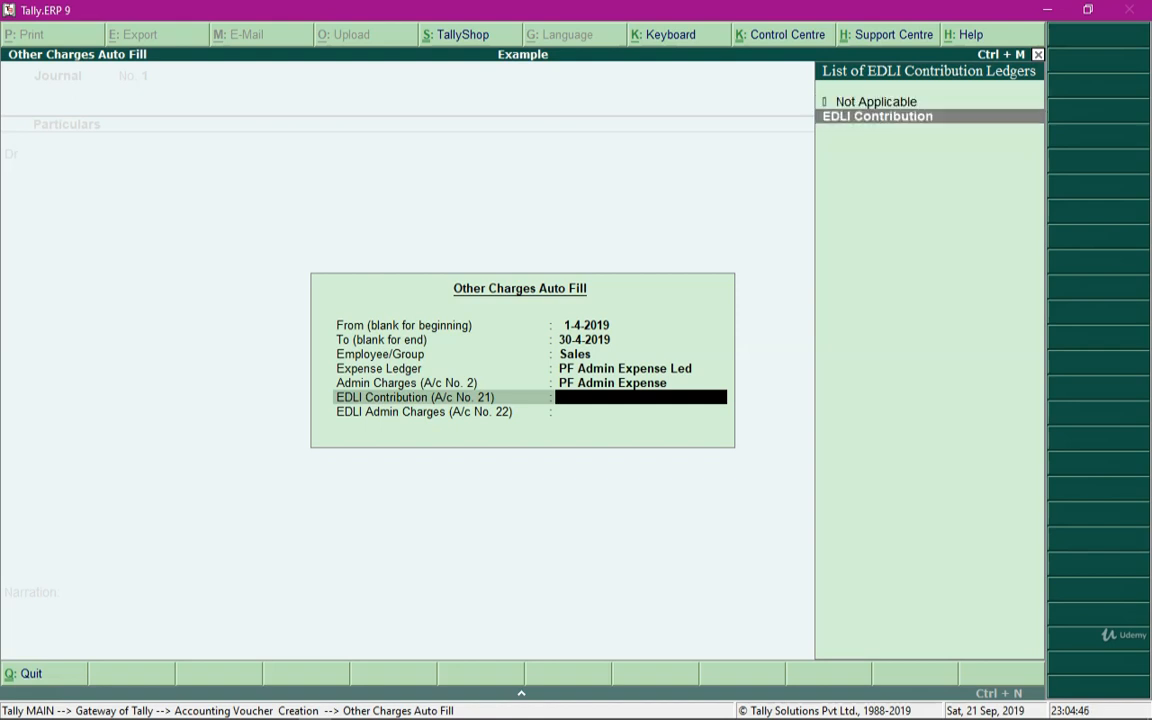
key(Return)
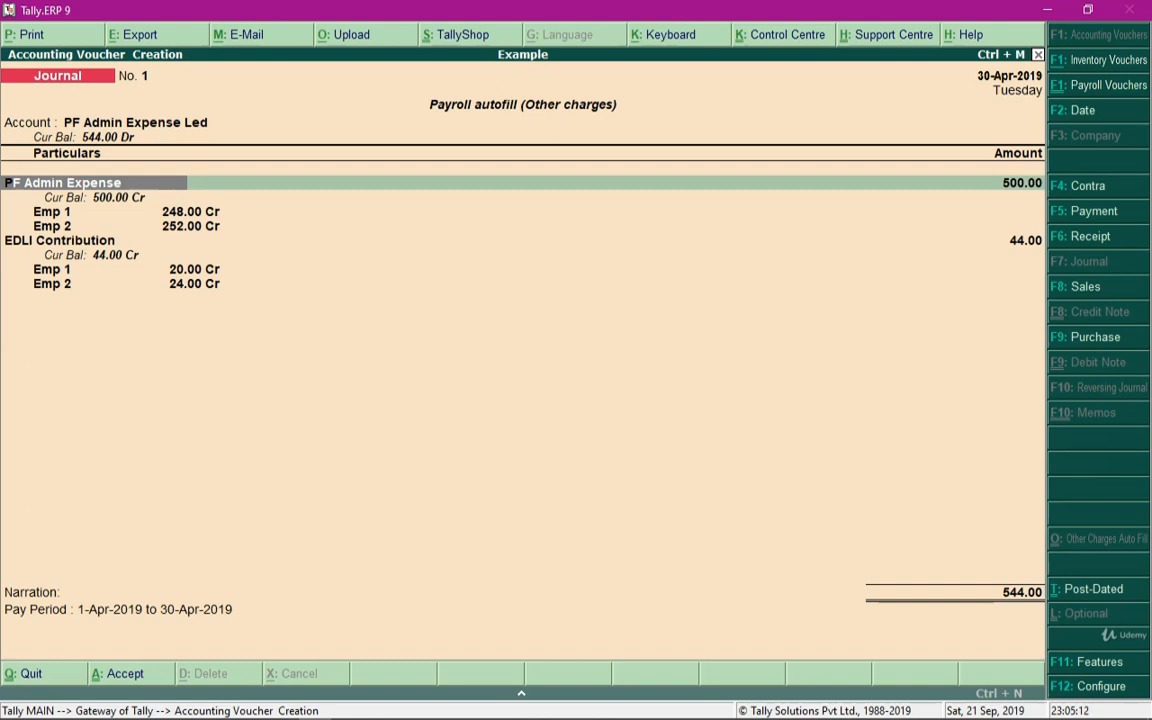
Accept the journal voucher with the autofilled PF admin and EDLI contribution charges
key(Return)
key(Return)
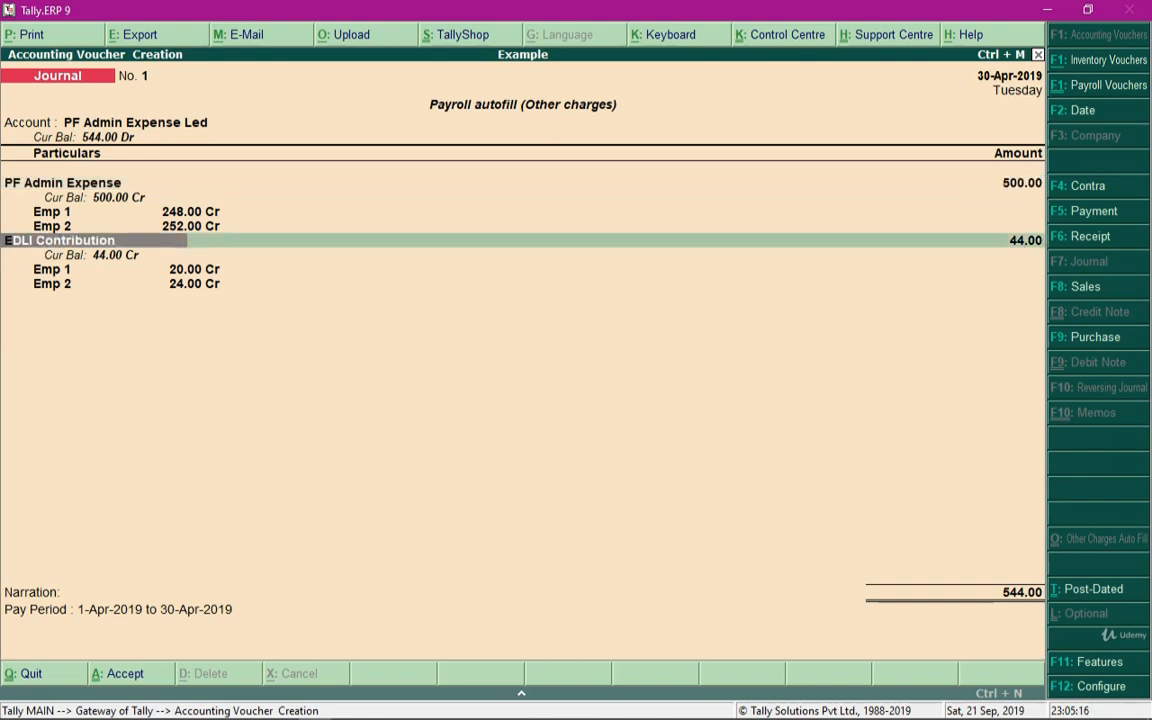
key(Return)
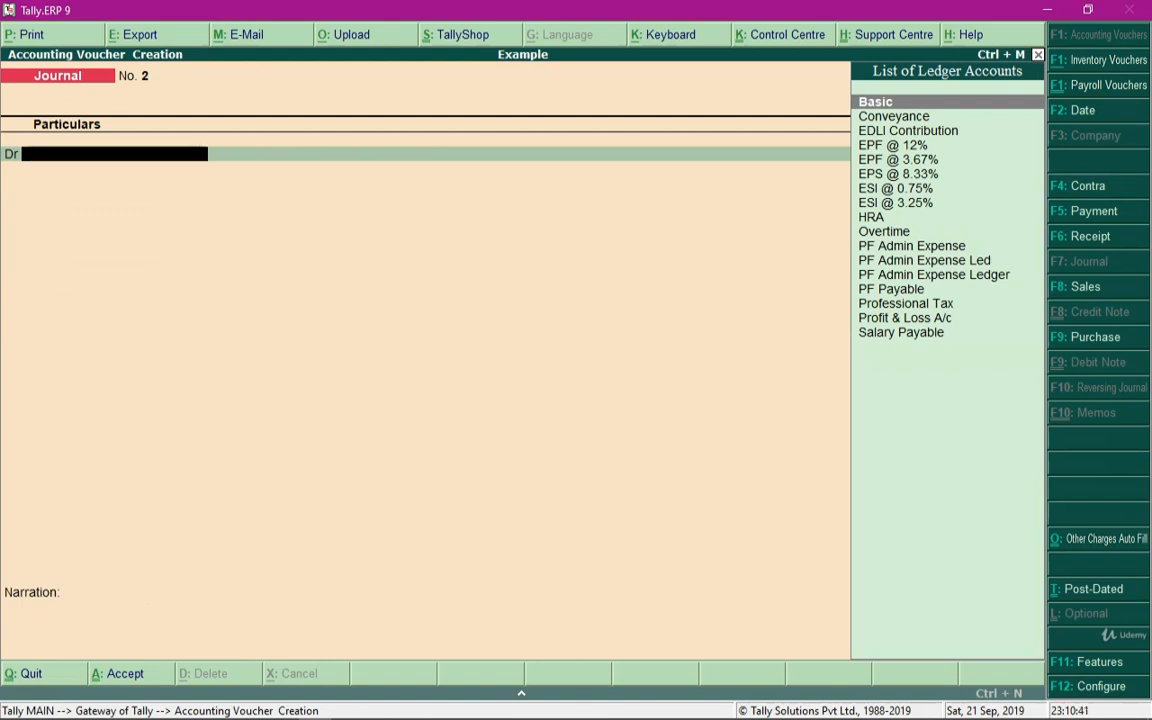
Switch to a Payment voucher and open Payroll Autofill with PF Challan as the process
key(F5)
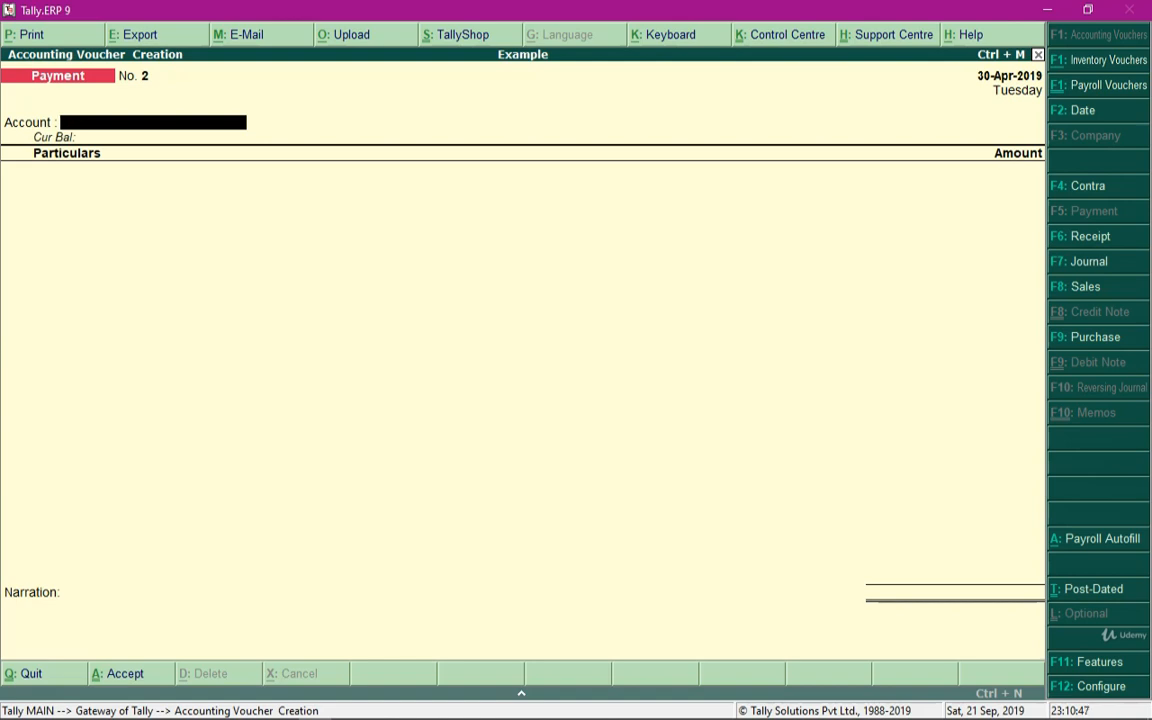
key(alt+a)
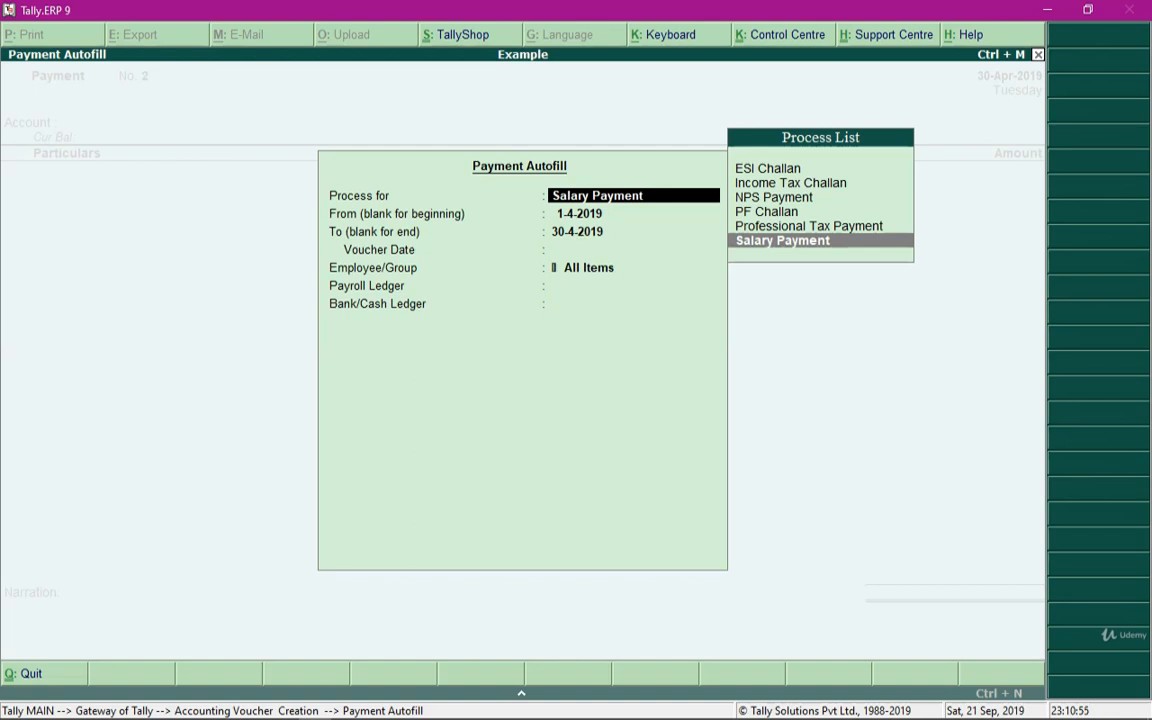
key(Up)
key(Up)
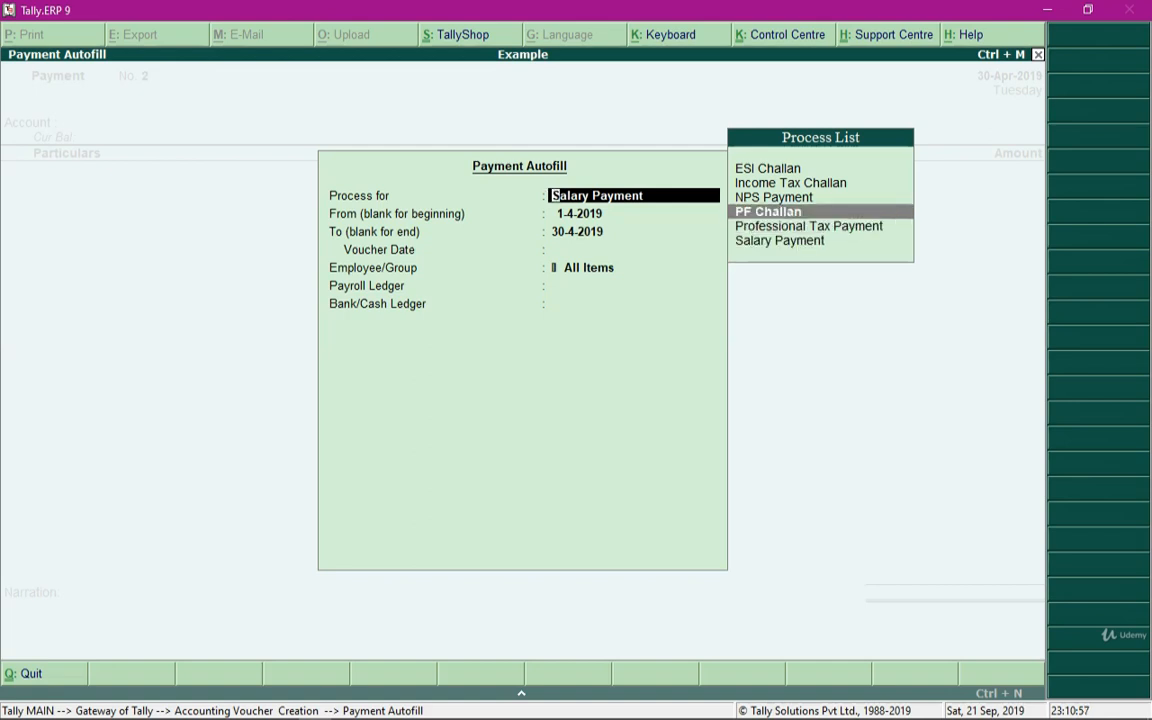
key(Down)
key(Down)
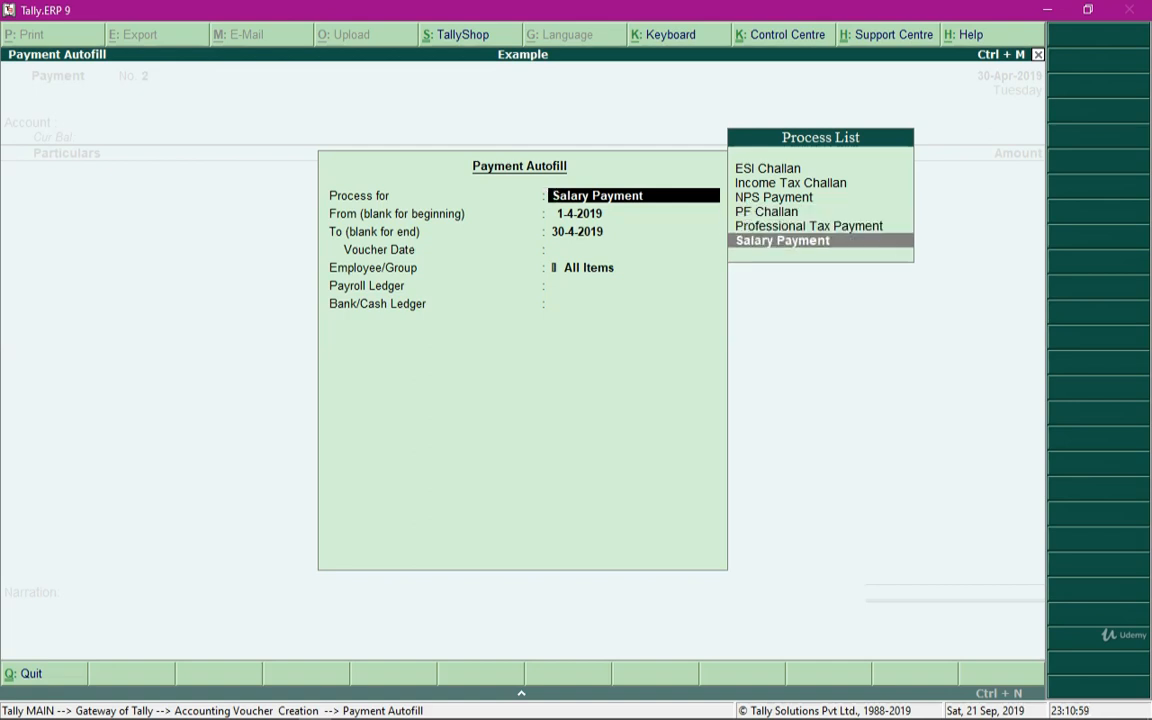
key(Up)
key(Up)
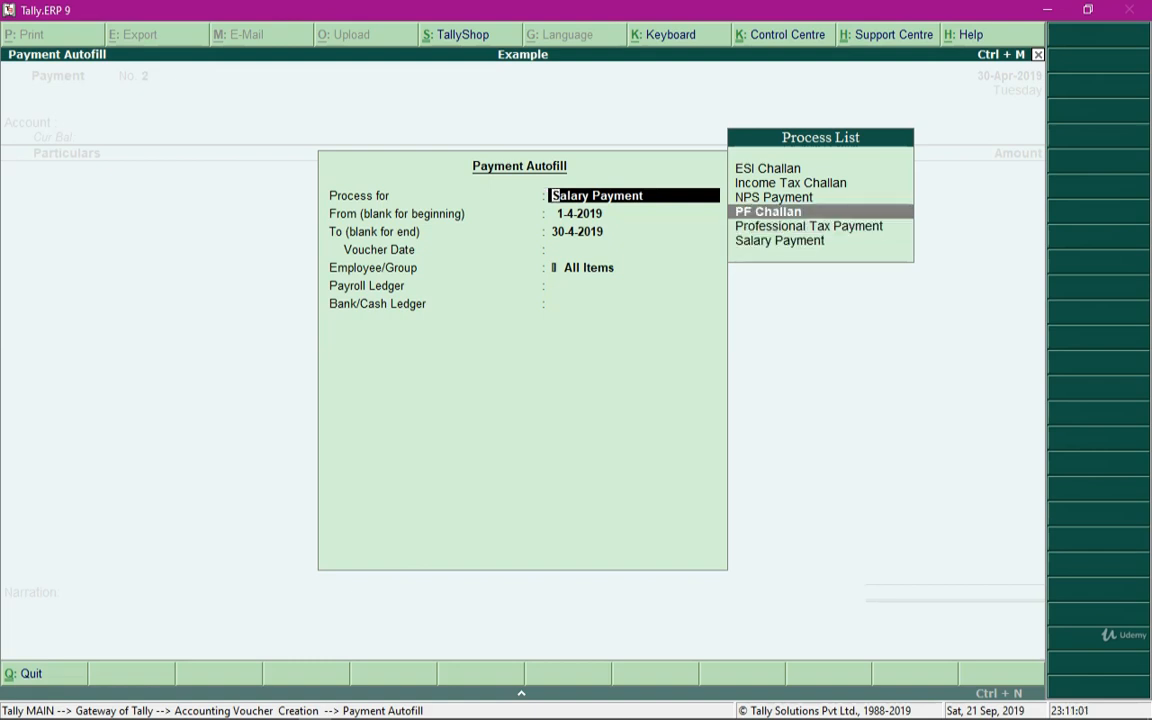
key(Return)
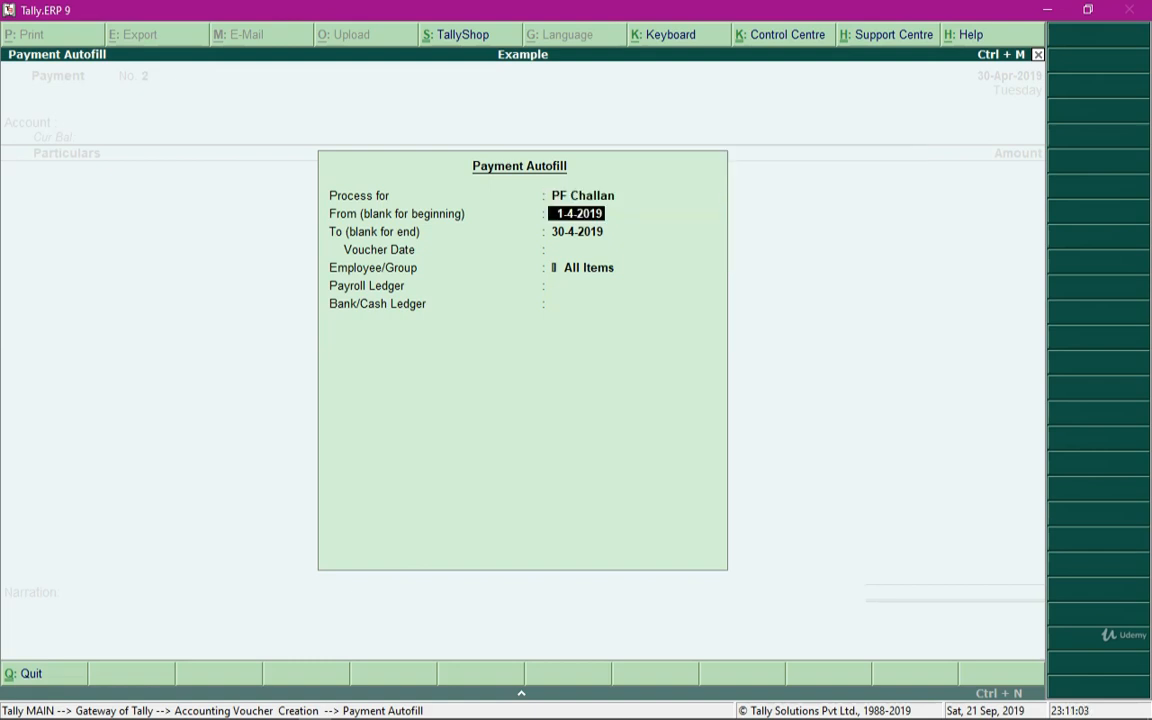
Fill the PF Challan autofill for 1-4-2019 to 30-4-2019 for the Sales group, with PF Payable and Cash ledgers
key(Return)
key(Return)
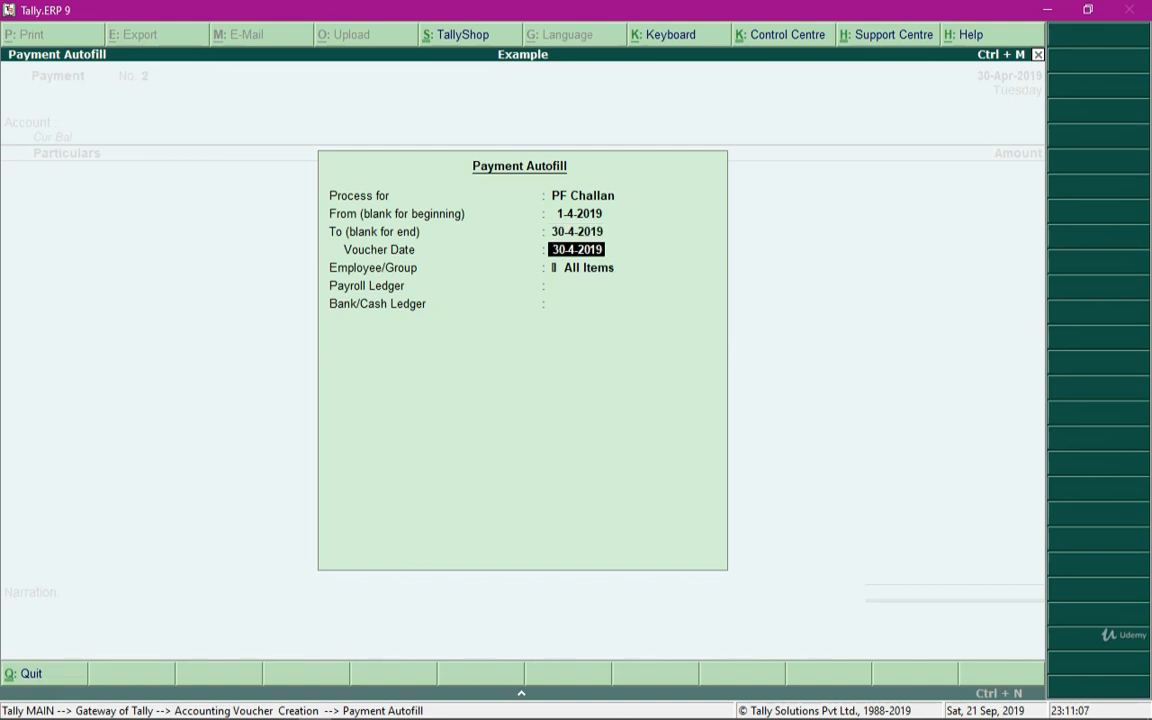
key(Return)
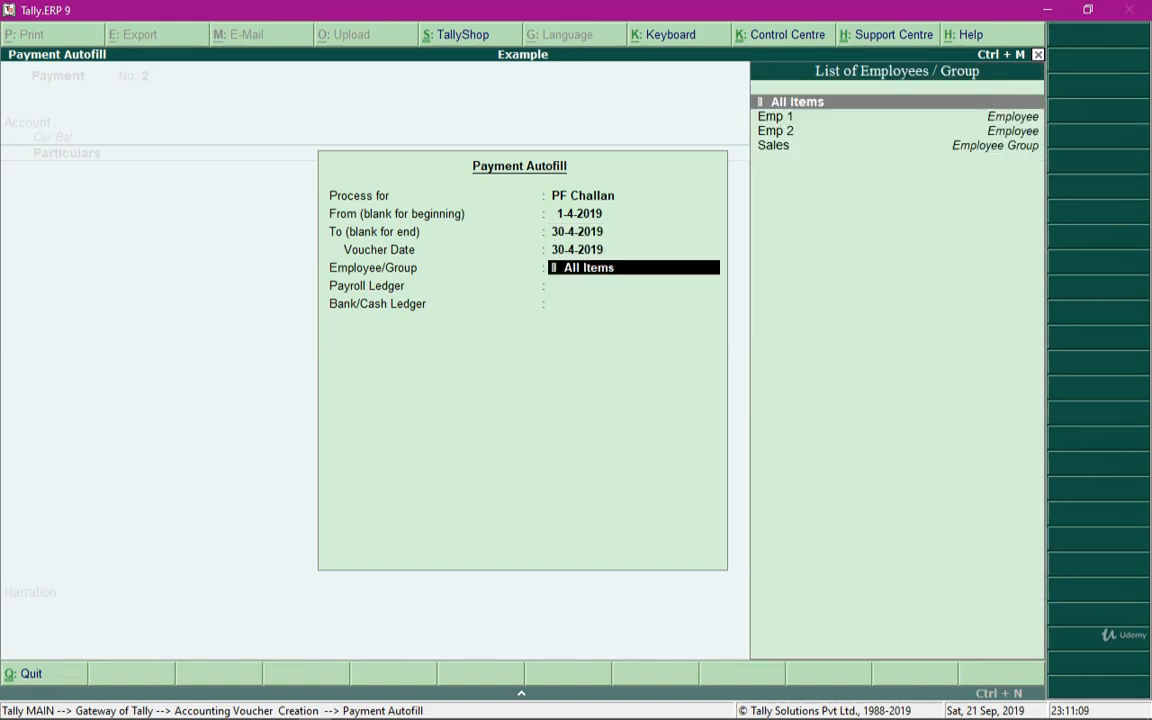
key(Down)
key(Down)
key(Down)
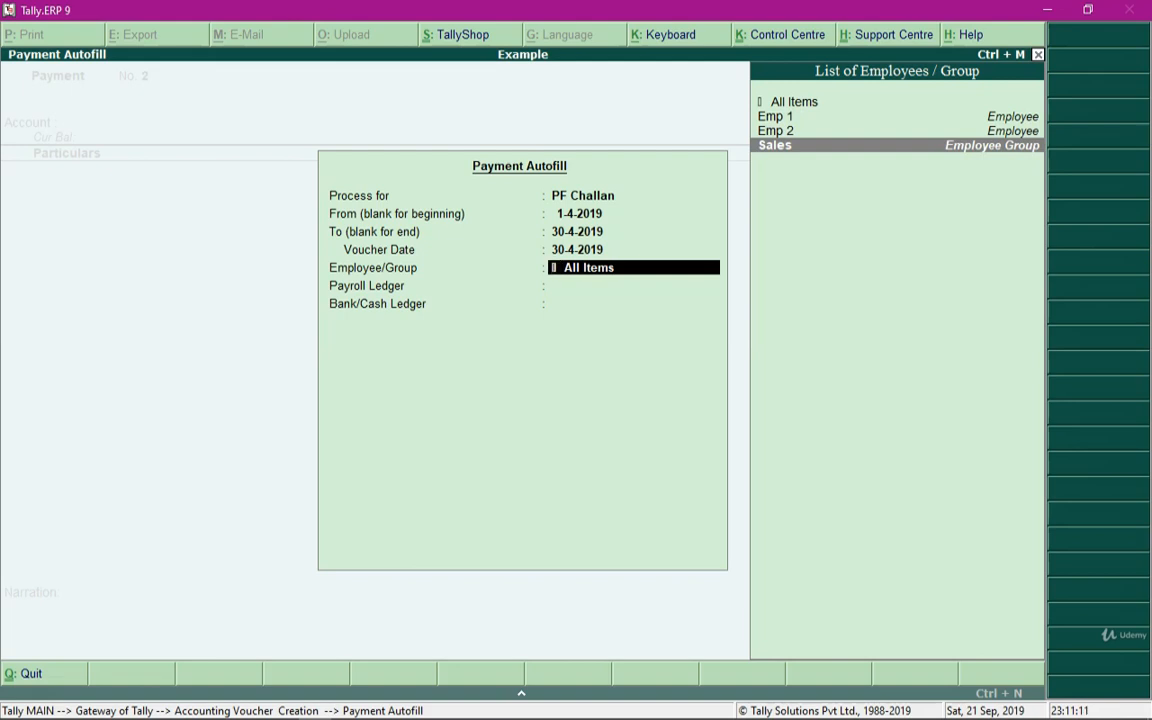
key(Return)
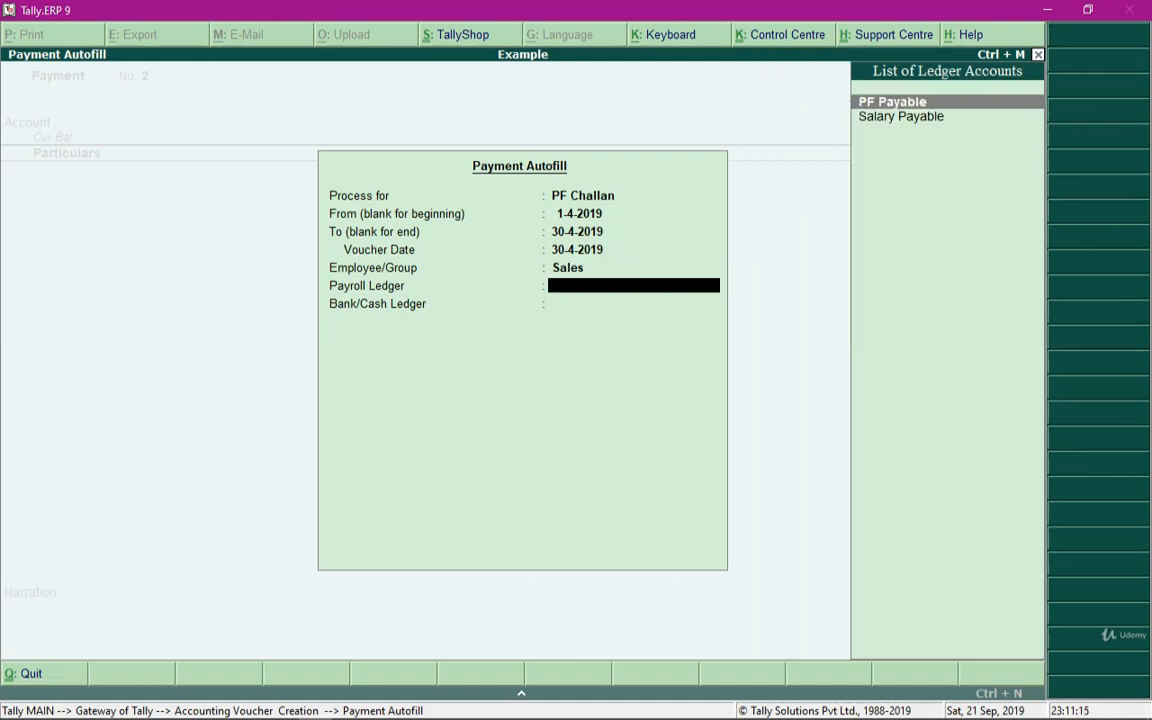
key(Return)
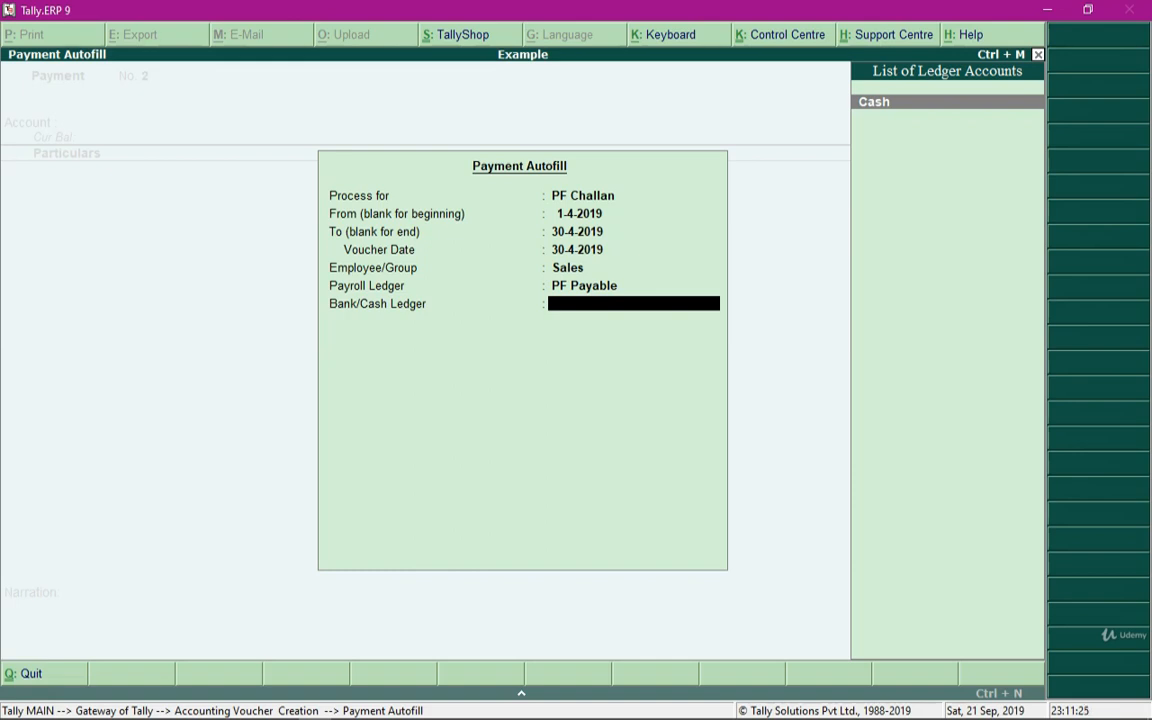
key(Return)
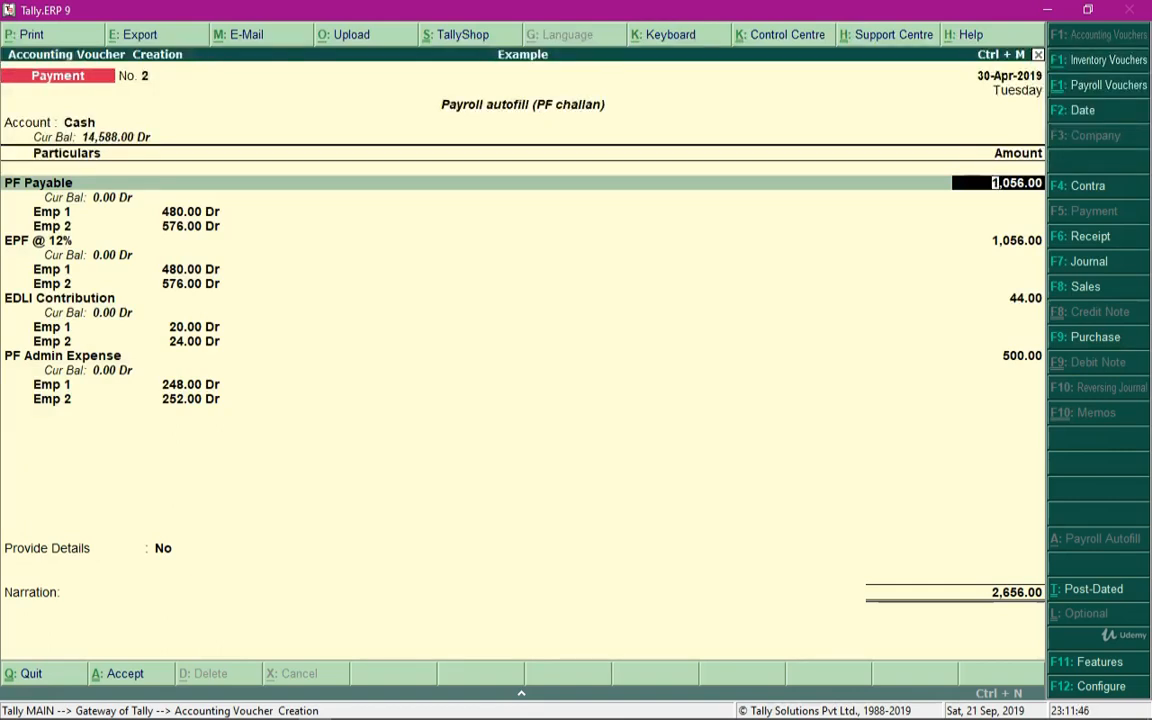
Step through the autofilled payment lines, keeping each amount as filled
key(Down)
key(Up)
key(Down)
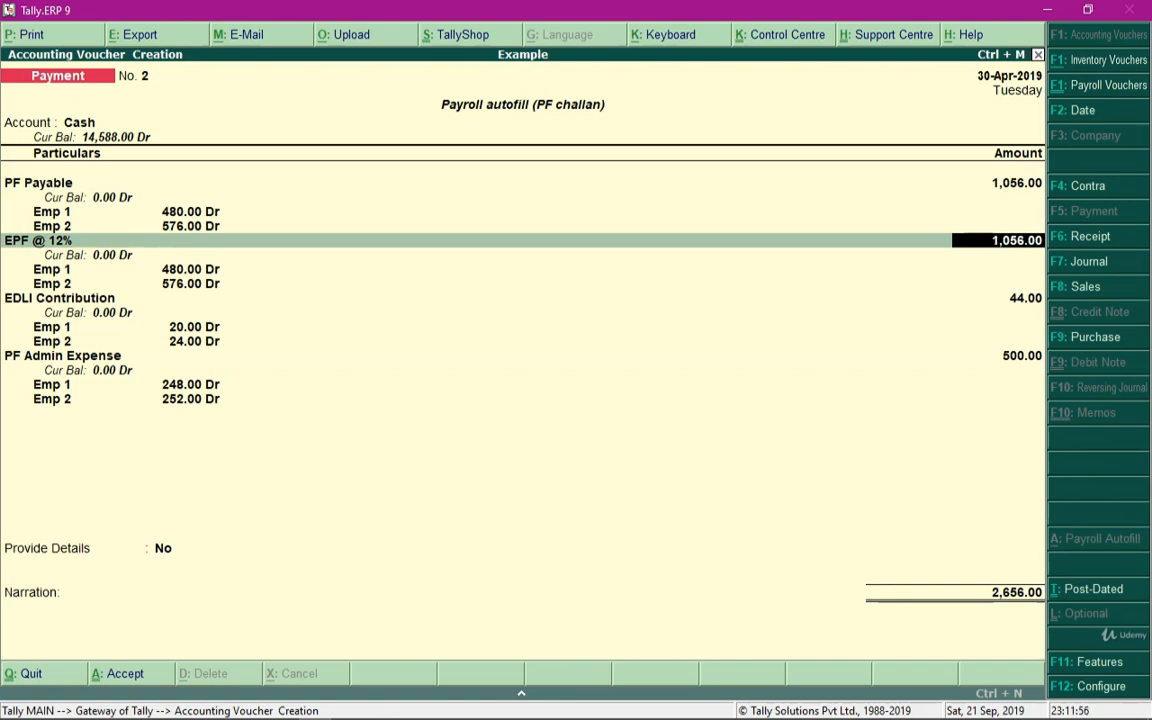
key(Return)
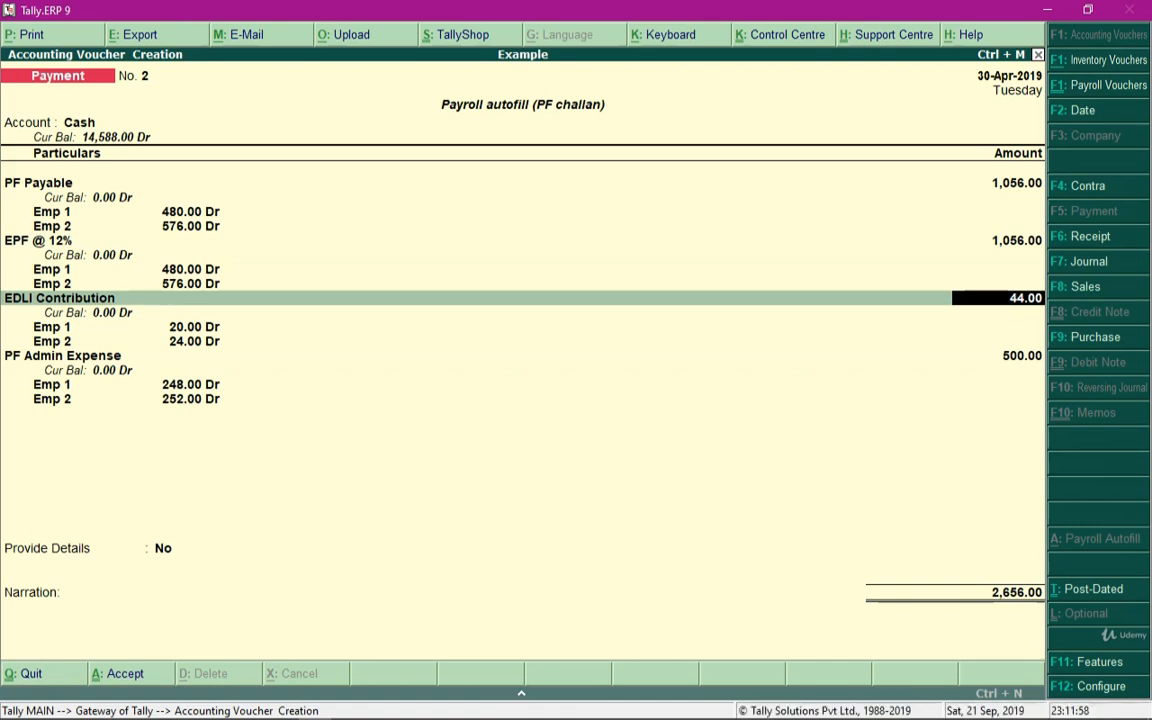
key(Return)
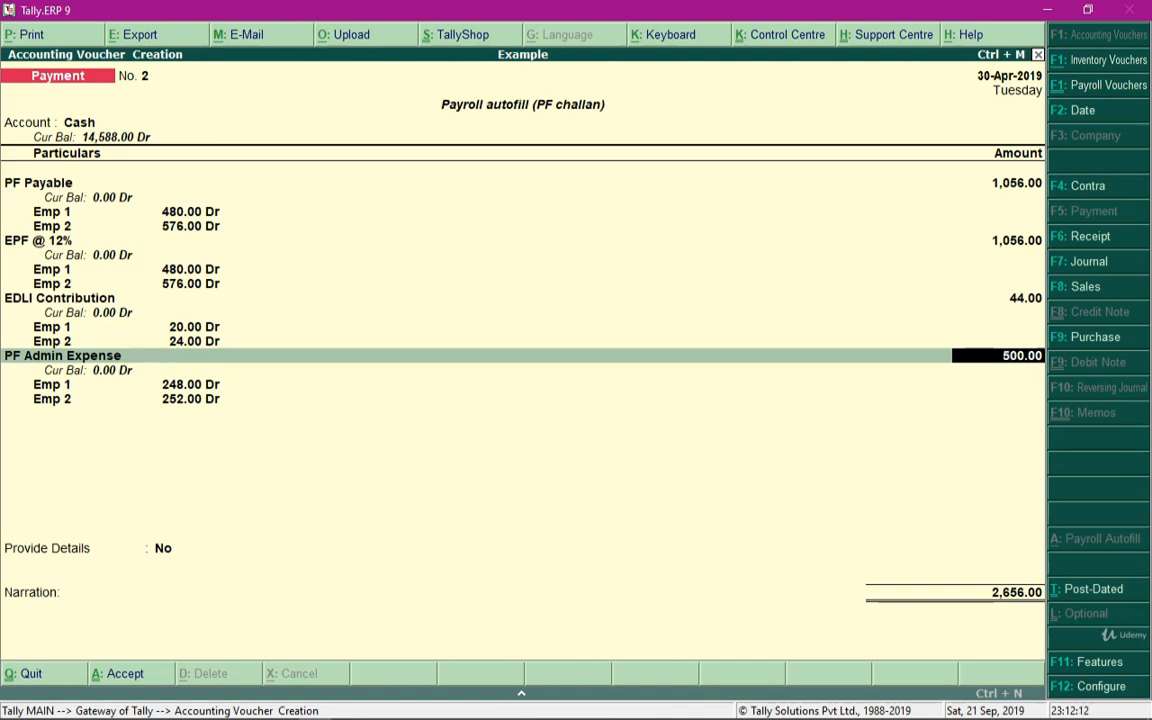
Print the payment voucher with the PF challan in preview and zoom into the challan
key(alt+p)
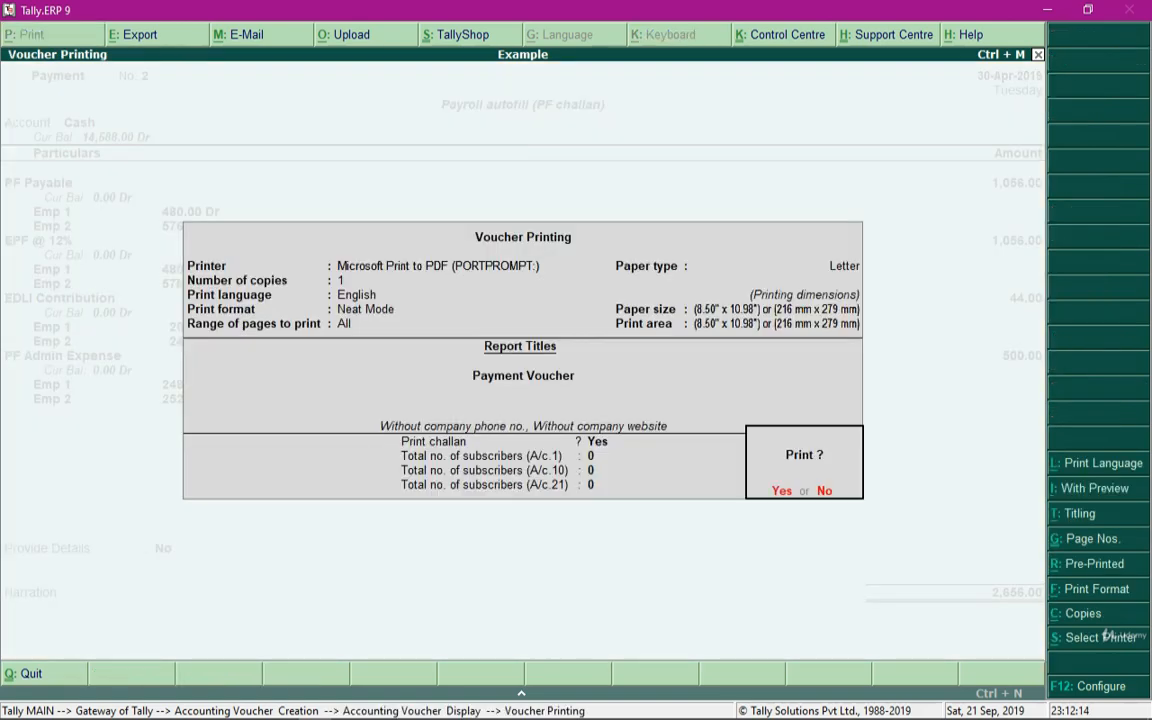
key(Return)
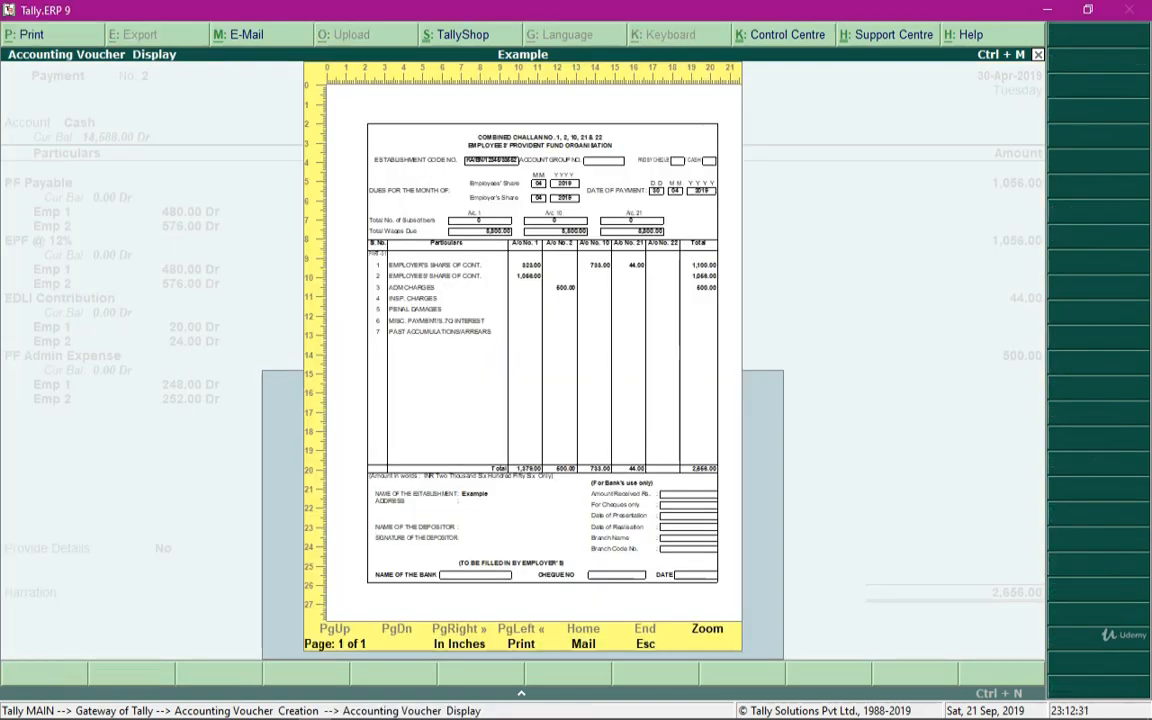
key(alt+z)
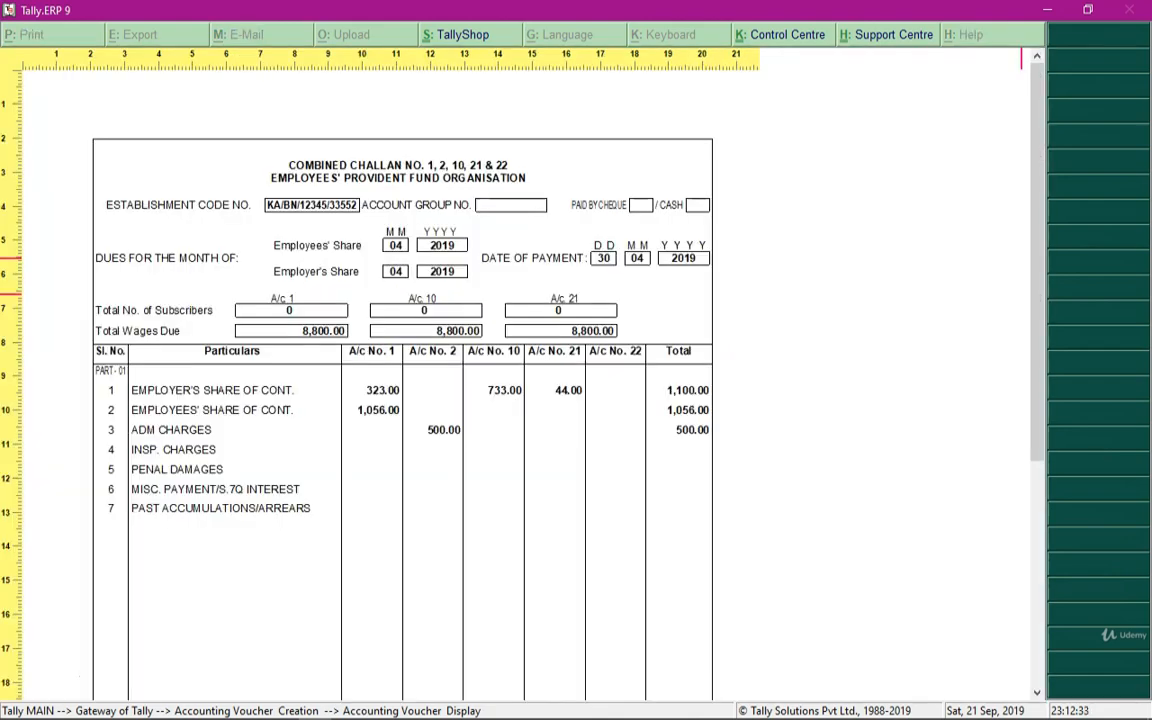